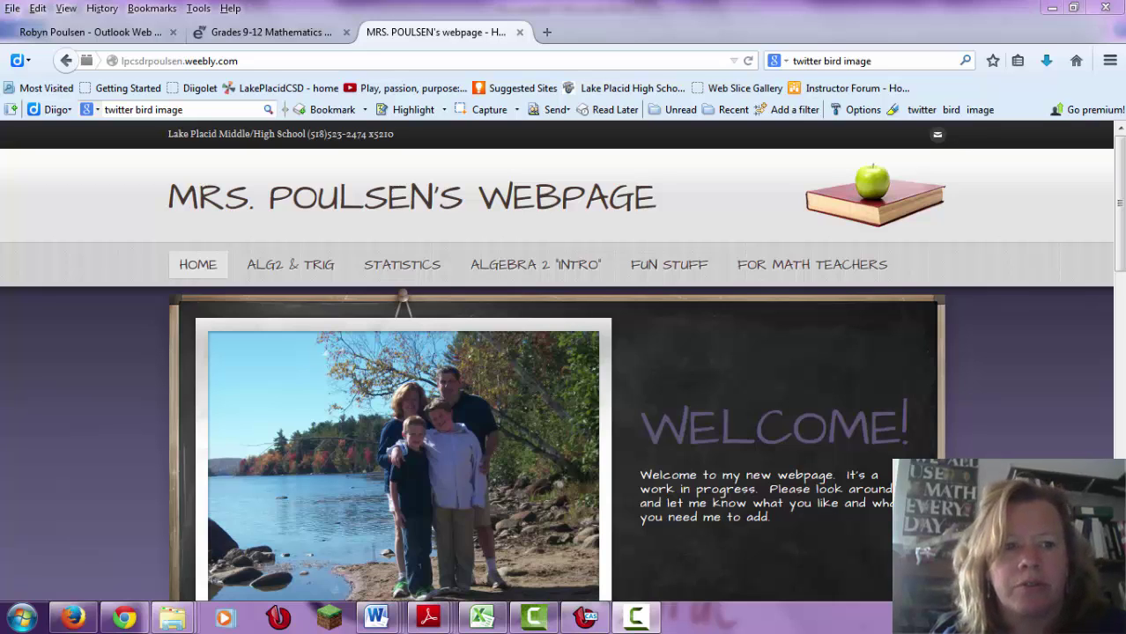
Step: Switch to the education.ti.com TI Education Technology tab
{"action": "left_click", "coordinate": [264, 31]}
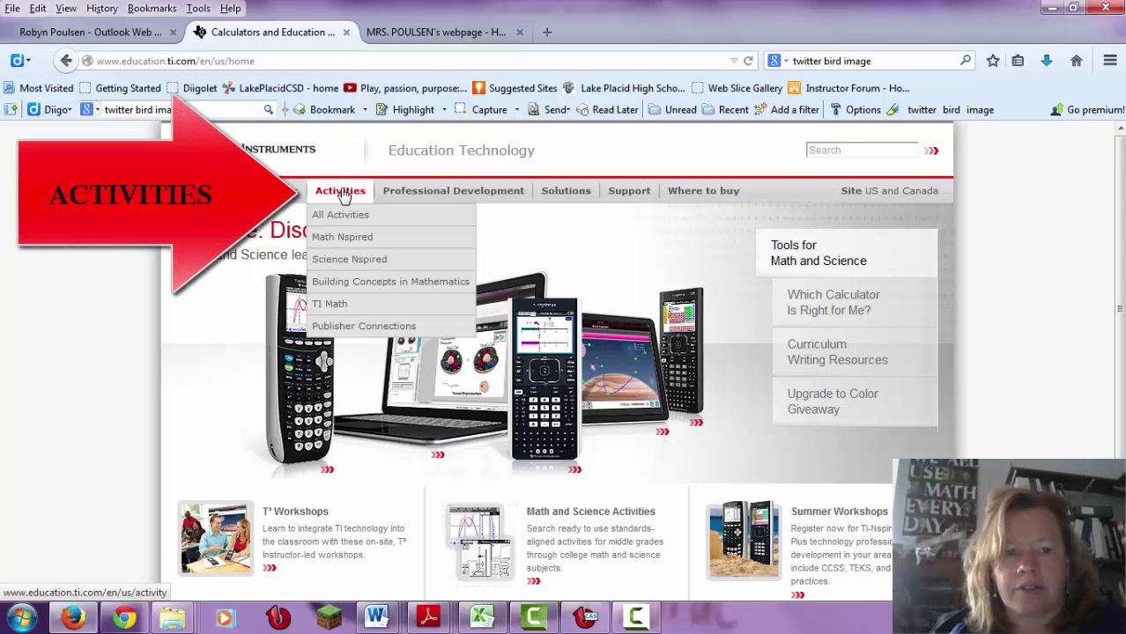
{"action": "mouse_move", "coordinate": [340, 190]}
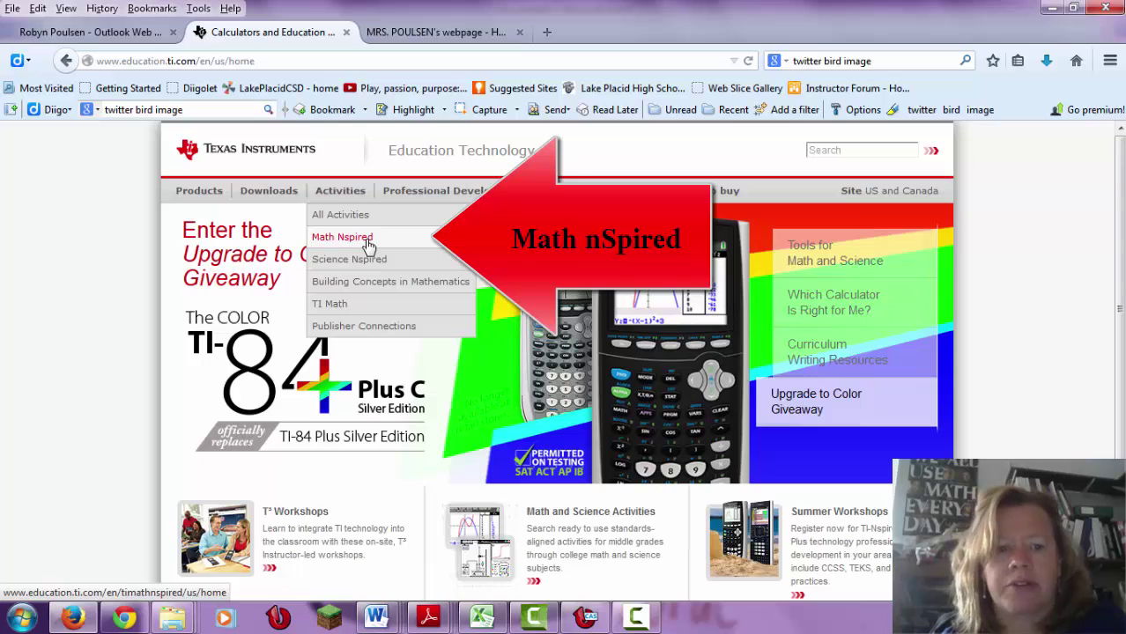
Step: Open the Math Nspired resource center from the TI site
{"action": "left_click", "coordinate": [367, 240]}
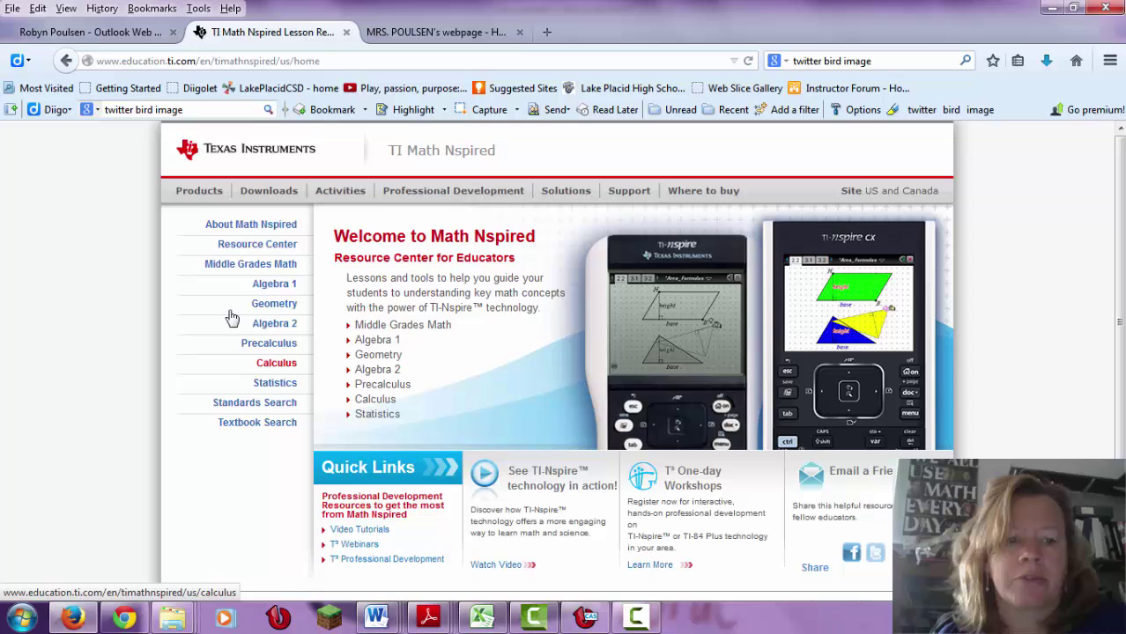
Step: Open Algebra 1 > Quadratic Functions and scroll through its activities table
{"action": "left_click", "coordinate": [274, 284]}
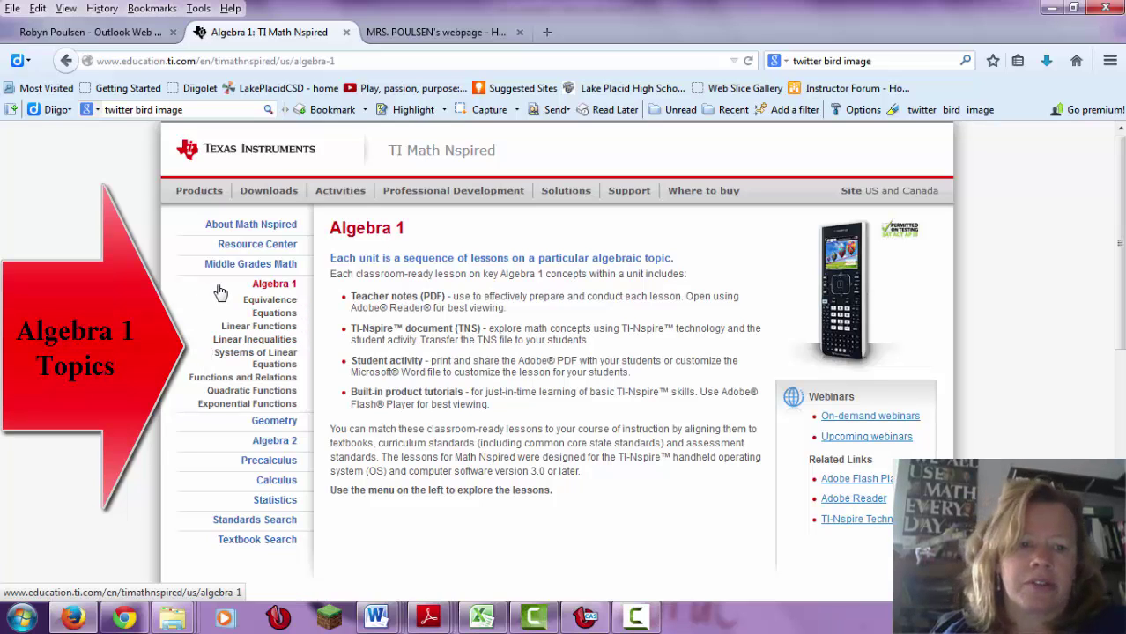
{"action": "left_click", "coordinate": [272, 396]}
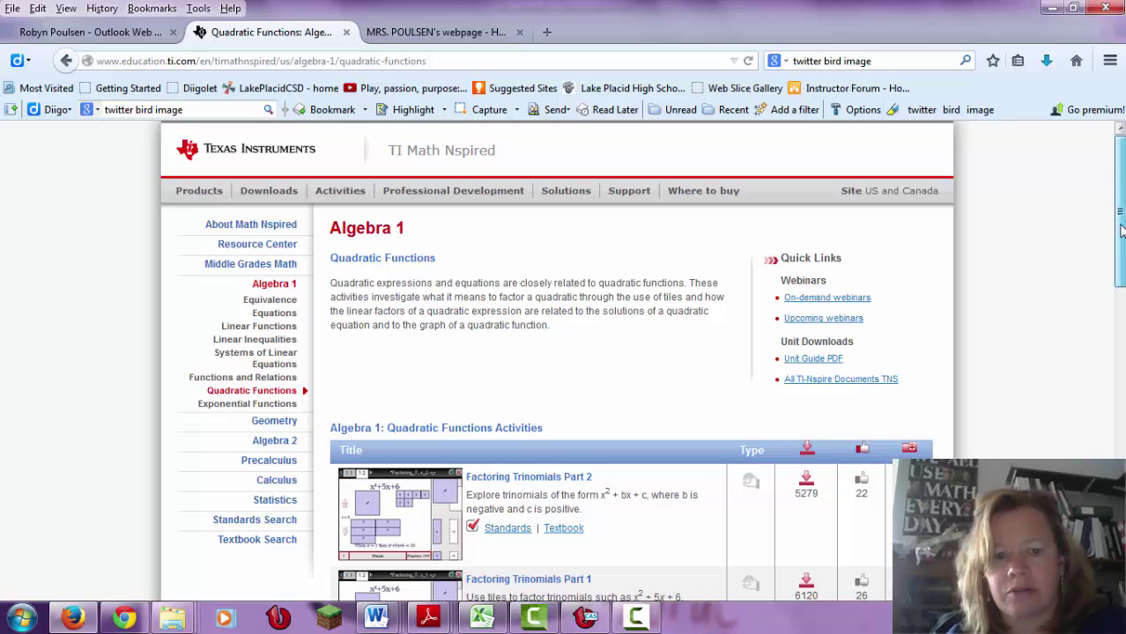
{"action": "left_click_drag", "start_coordinate": [1119, 216], "coordinate": [1120, 322]}
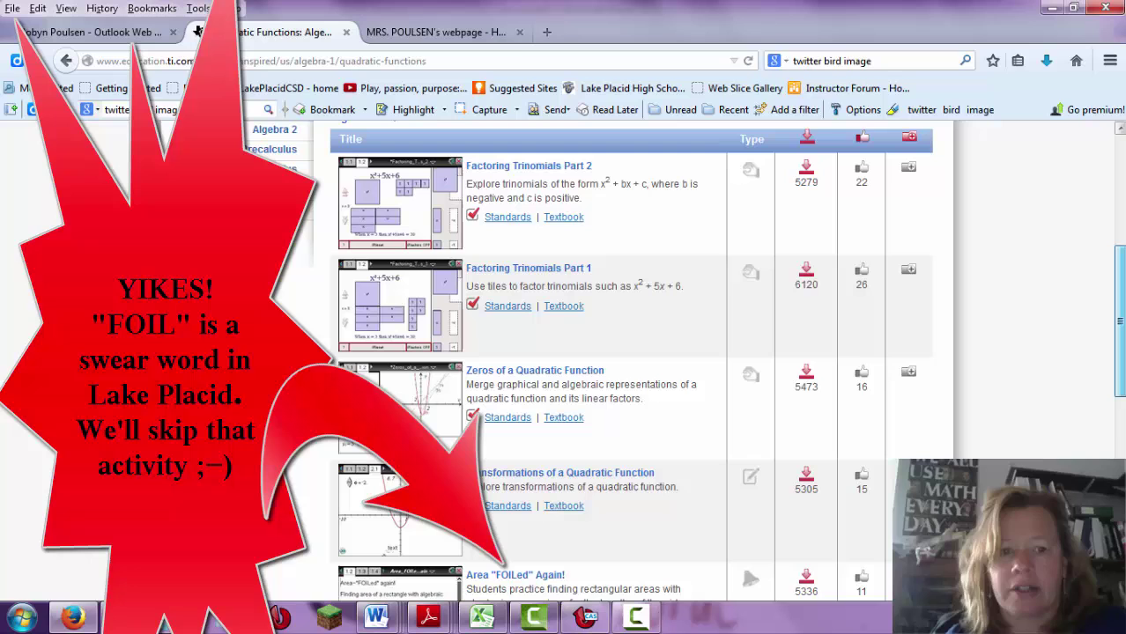
{"action": "scroll", "coordinate": [630, 361], "scroll_direction": "down", "scroll_amount": 3}
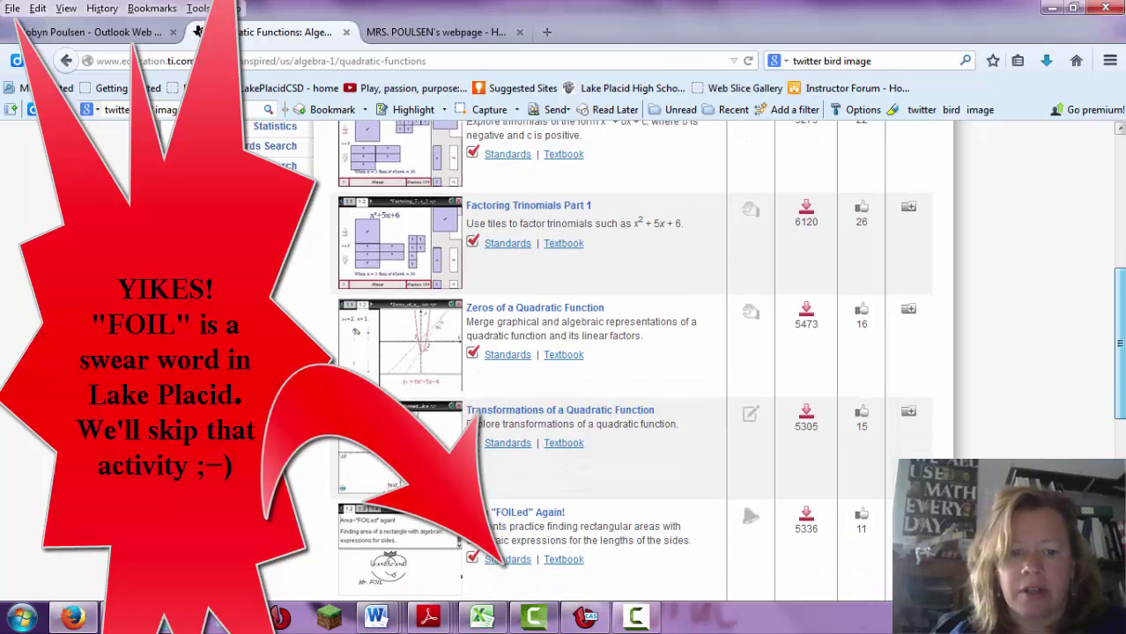
{"action": "left_click_drag", "start_coordinate": [1121, 373], "coordinate": [1121, 304]}
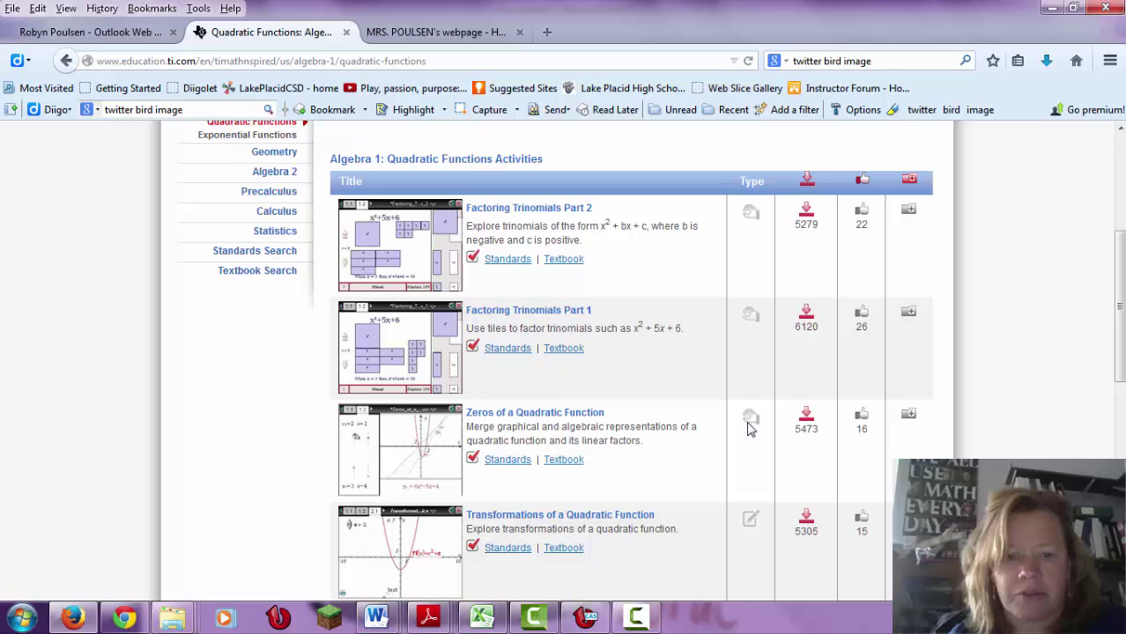
Step: Open the Zeros of a Quadratic Function activity and get its TNS document
{"action": "left_click", "coordinate": [566, 421]}
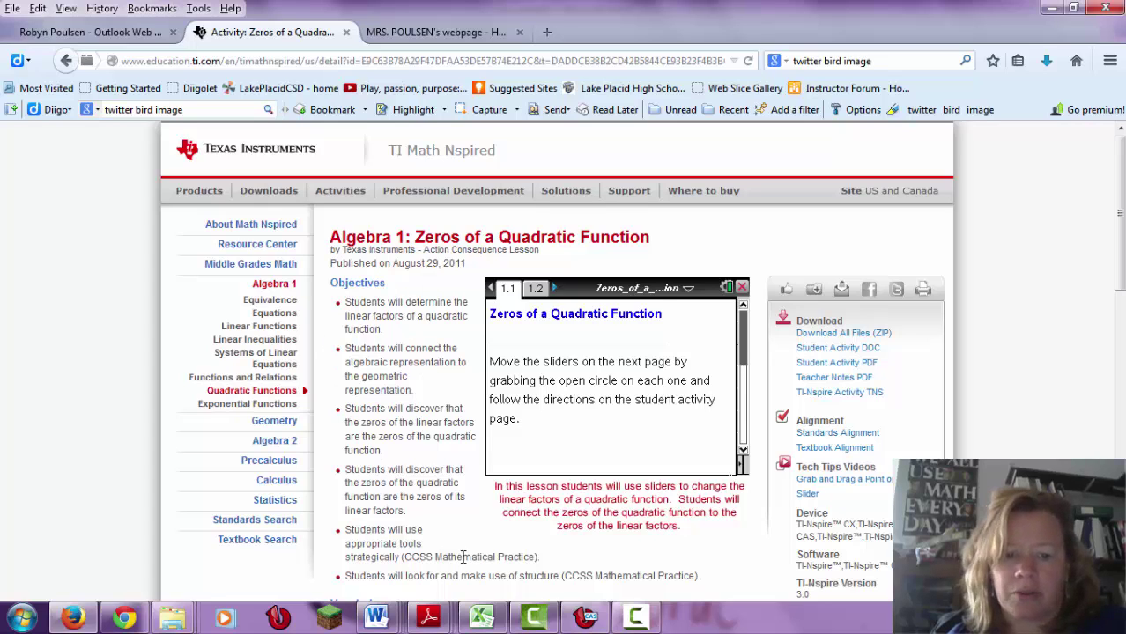
{"action": "mouse_move", "coordinate": [1120, 282]}
{"action": "left_mouse_down"}
{"action": "mouse_move", "coordinate": [1117, 479]}
{"action": "mouse_move", "coordinate": [1120, 368]}
{"action": "left_mouse_up"}
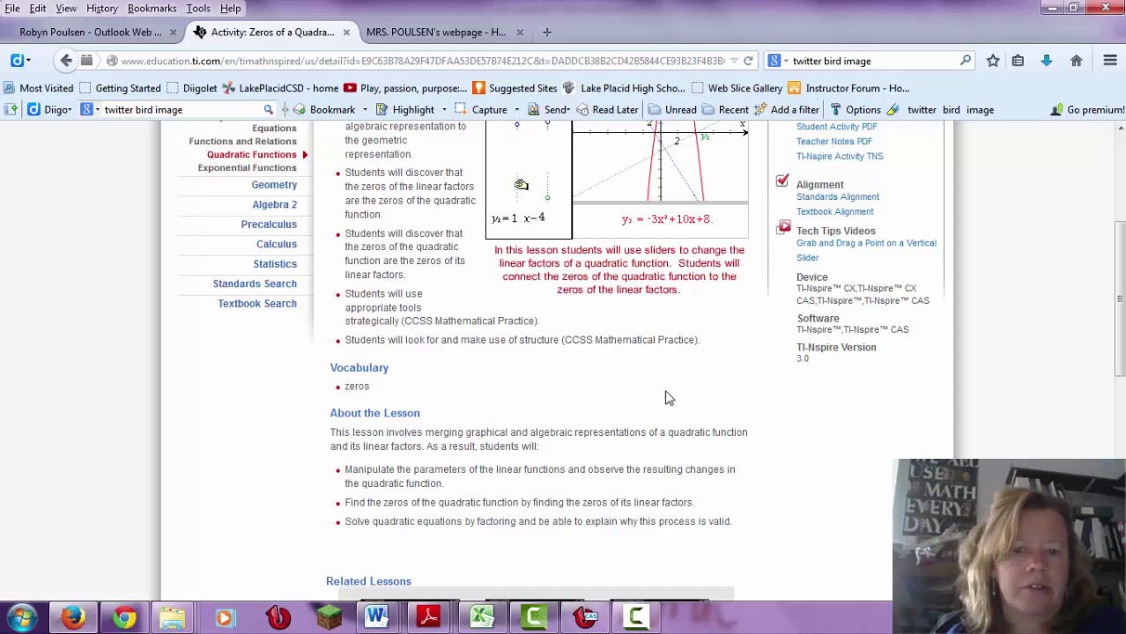
{"action": "left_click_drag", "start_coordinate": [1118, 335], "coordinate": [1119, 282]}
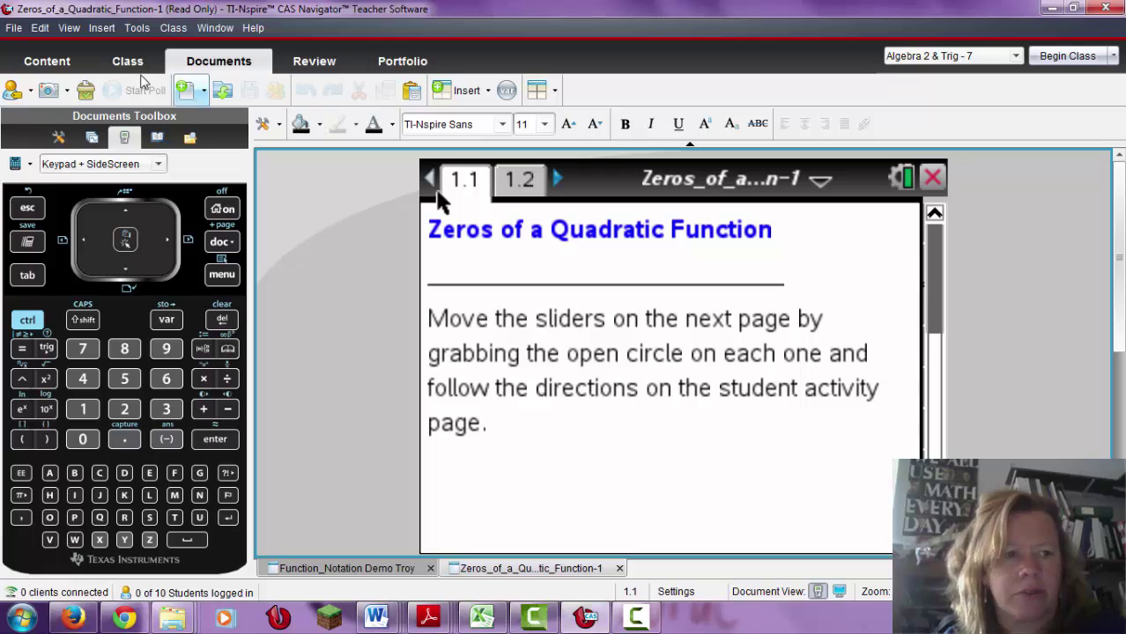
Step: Save the document as 'Zeros_of_a_Quadratic_Function-Troy Demo'
{"action": "left_click", "coordinate": [13, 27]}
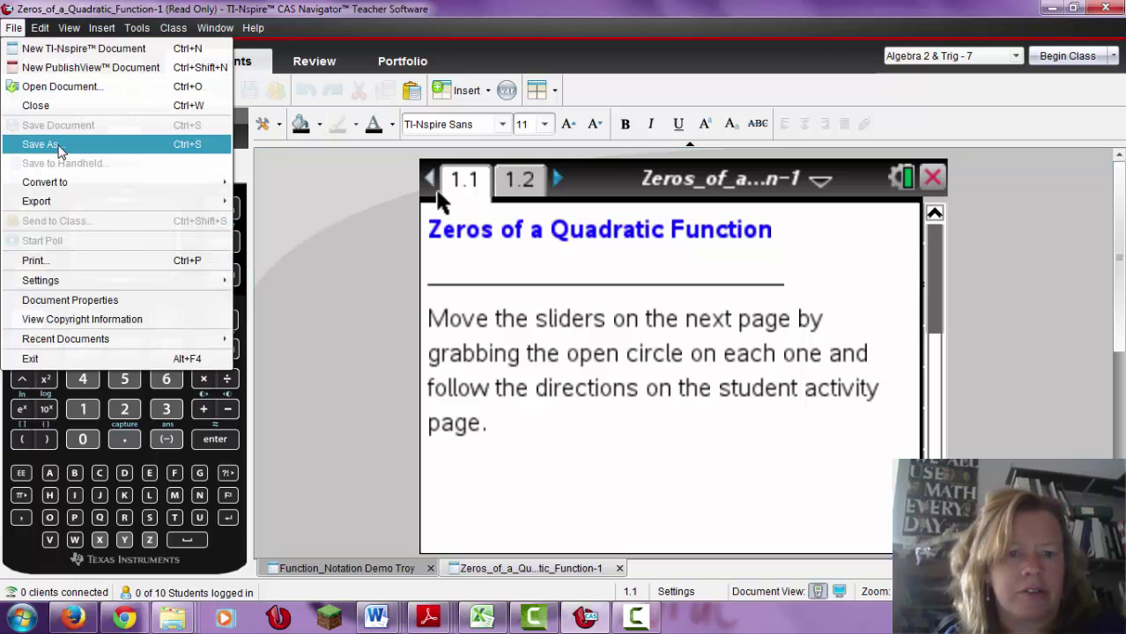
{"action": "left_click", "coordinate": [60, 152]}
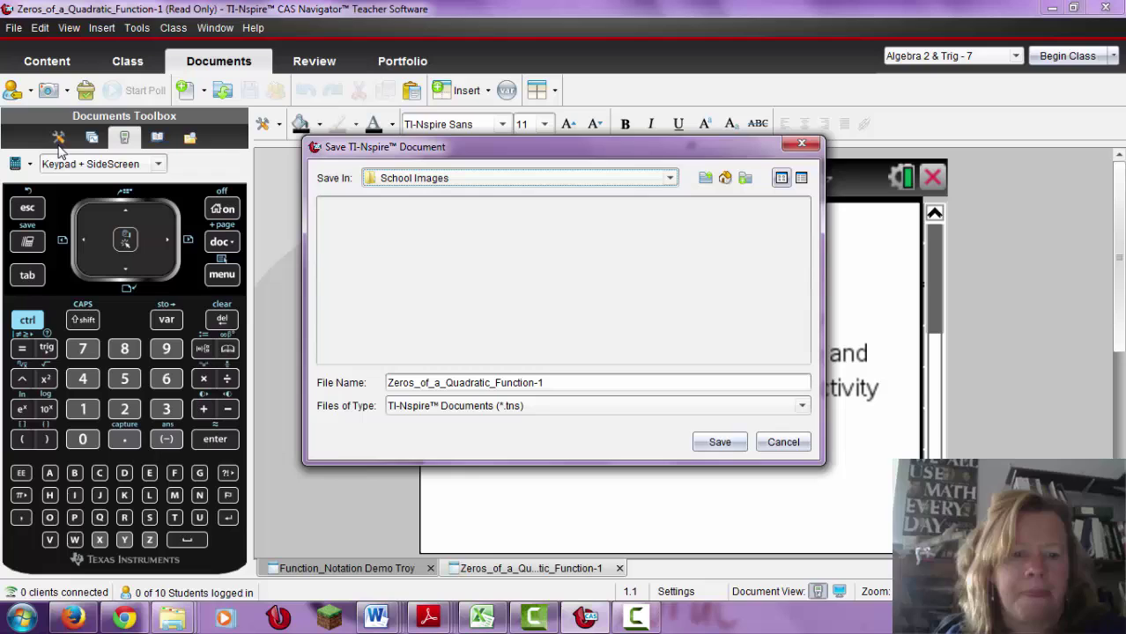
{"action": "left_click", "coordinate": [552, 384]}
{"action": "left_click_drag", "start_coordinate": [548, 384], "coordinate": [539, 383]}
{"action": "type", "text": "Troy Demo"}
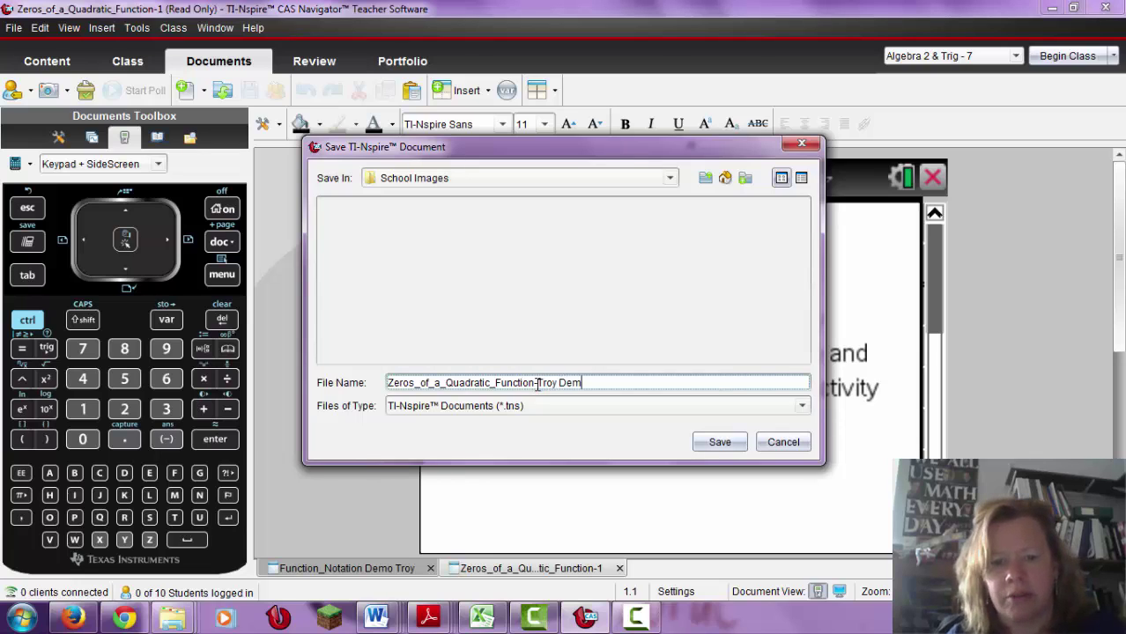
{"action": "left_click", "coordinate": [715, 442]}
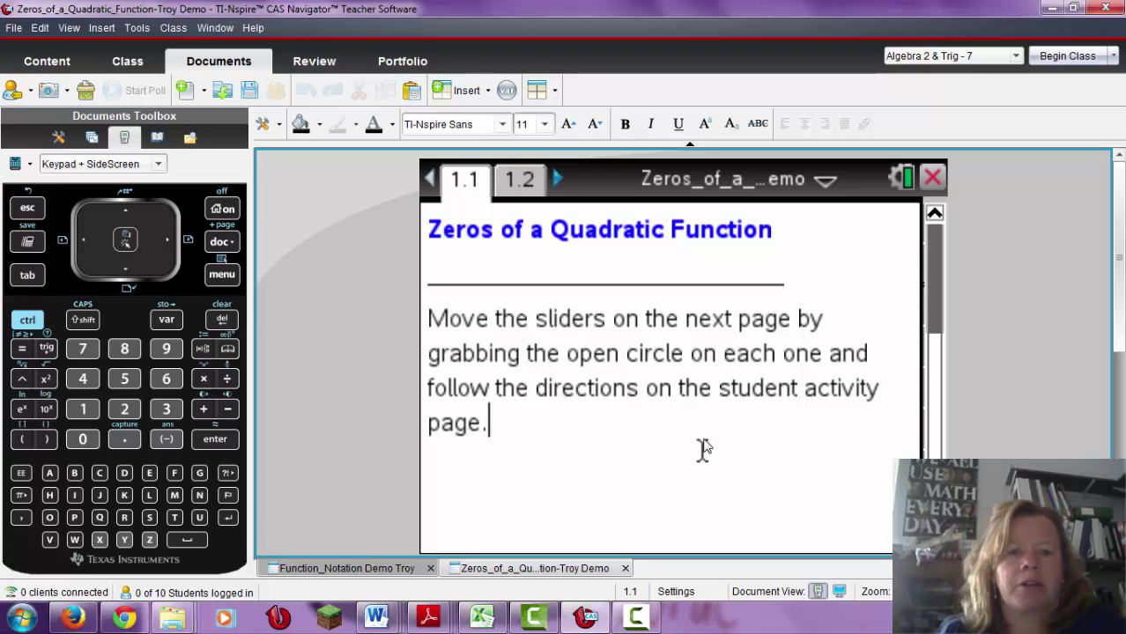
Step: Add a Notes page 1.2 with heading lines 'Algebra 1', 'Quadratics Day 7', 'Finding Zeros'
{"action": "left_click", "coordinate": [466, 90]}
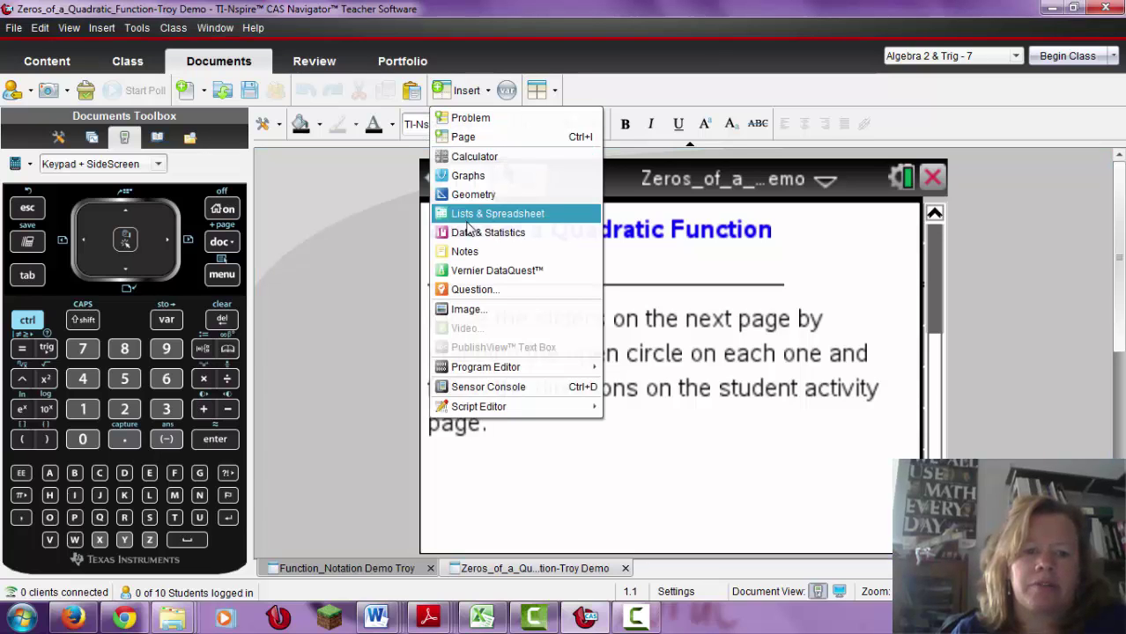
{"action": "left_click", "coordinate": [469, 253]}
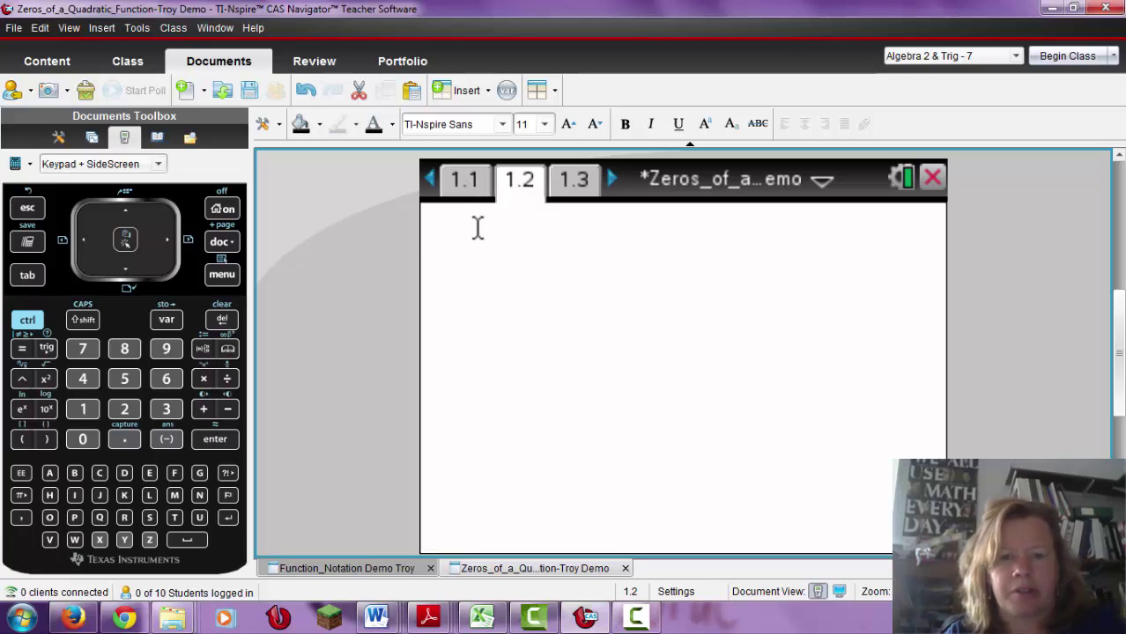
{"action": "type", "text": "A"}
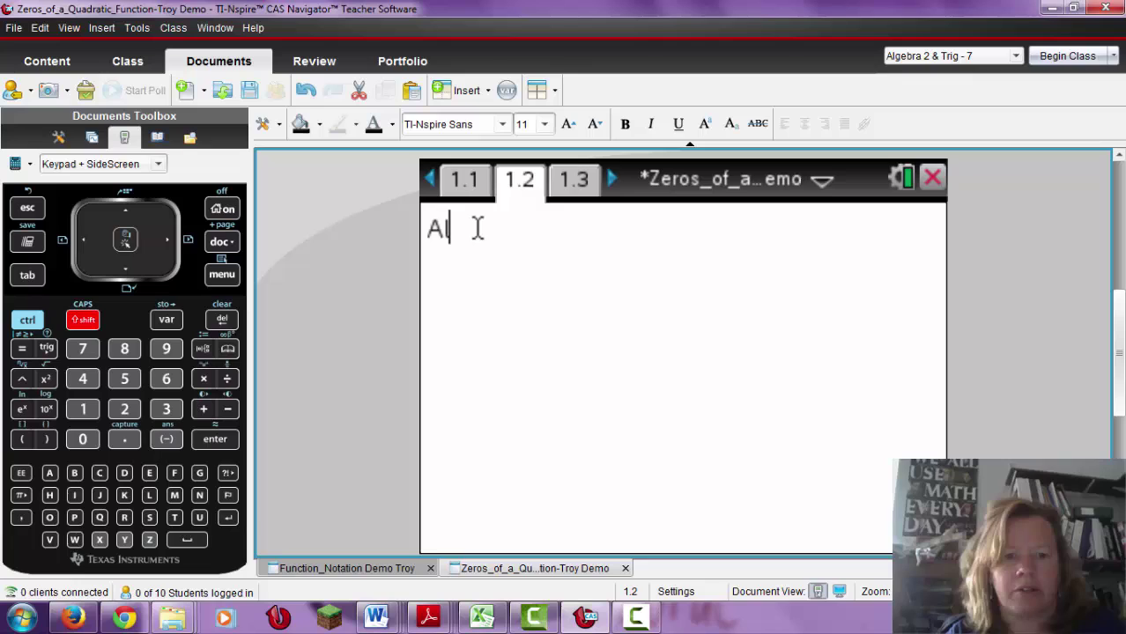
{"action": "type", "text": "lgebra 1"}
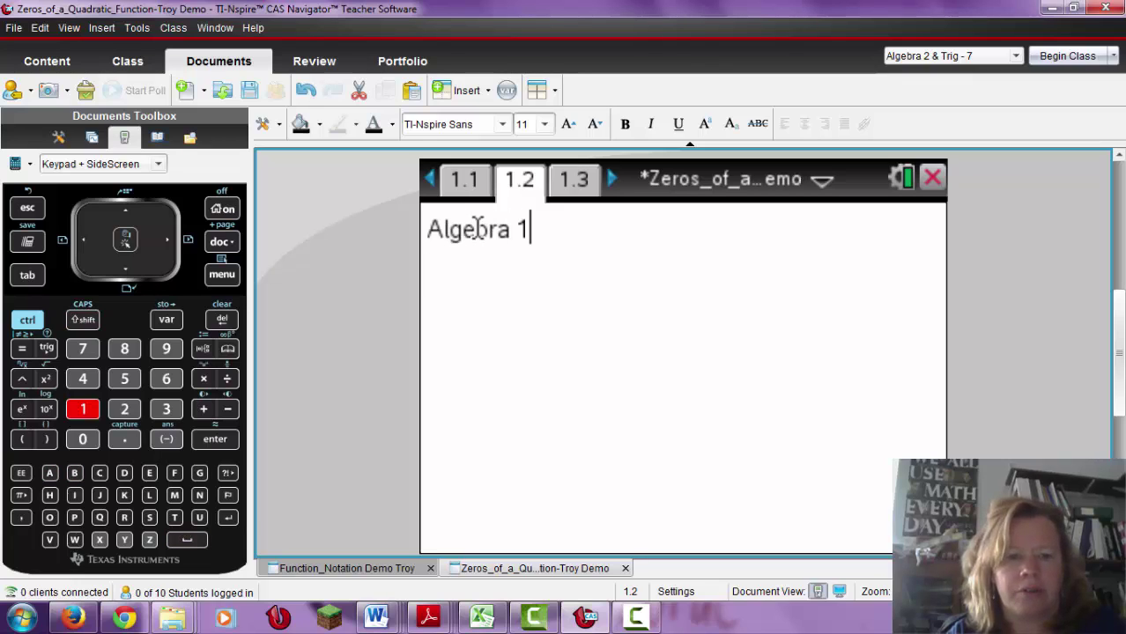
{"action": "key", "text": "Return"}
{"action": "type", "text": "Pol"}
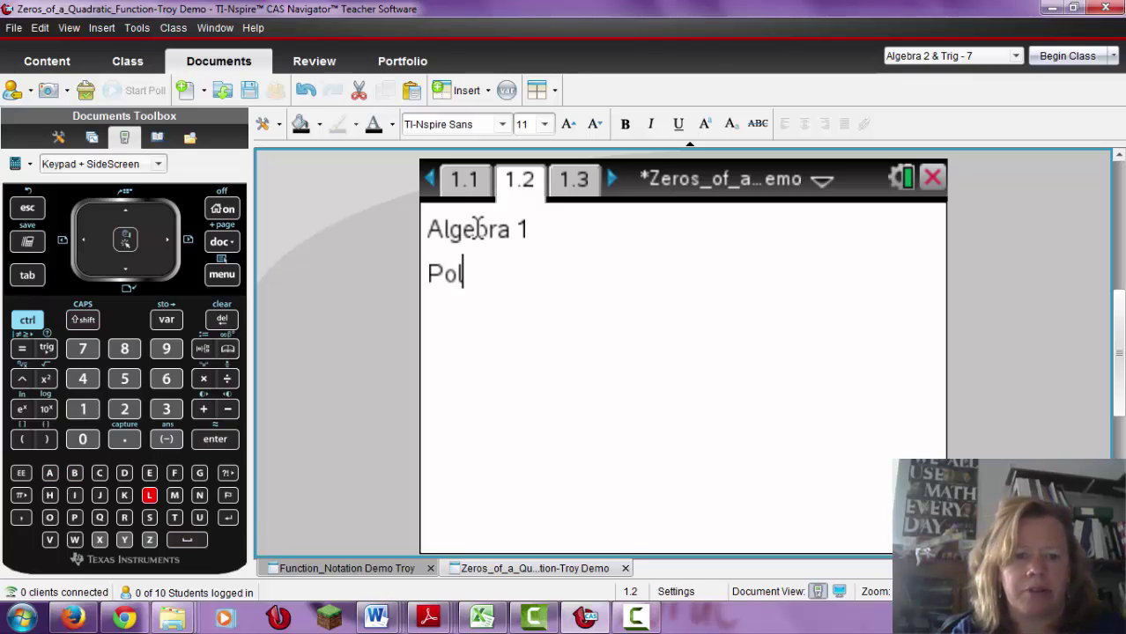
{"action": "type", "text": "yn"}
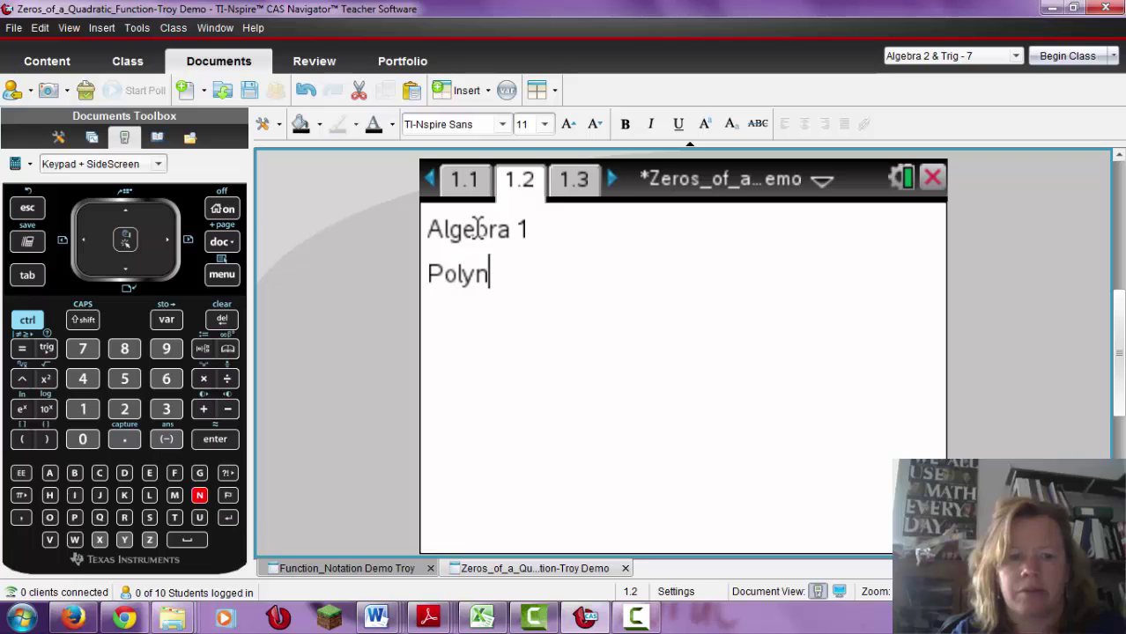
{"action": "key", "text": "BackSpace"}
{"action": "key", "text": "BackSpace"}
{"action": "key", "text": "BackSpace"}
{"action": "key", "text": "BackSpace"}
{"action": "key", "text": "BackSpace"}
{"action": "type", "text": "Quadr"}
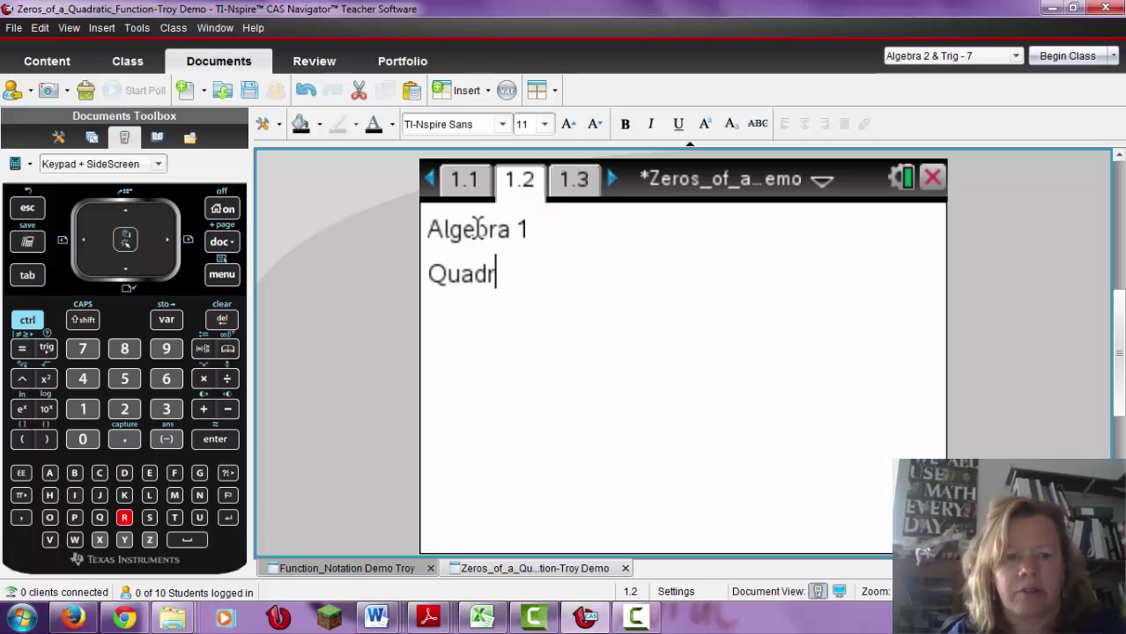
{"action": "type", "text": "atics D"}
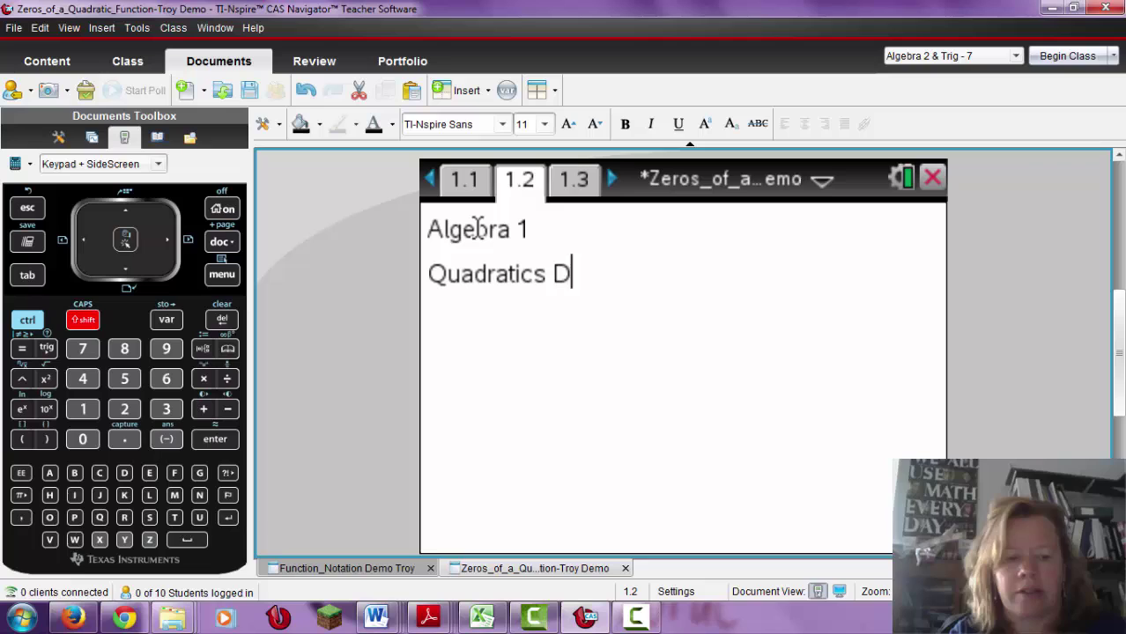
{"action": "type", "text": "ay 6"}
{"action": "key", "text": "BackSpace"}
{"action": "type", "text": "7"}
{"action": "key", "text": "Return"}
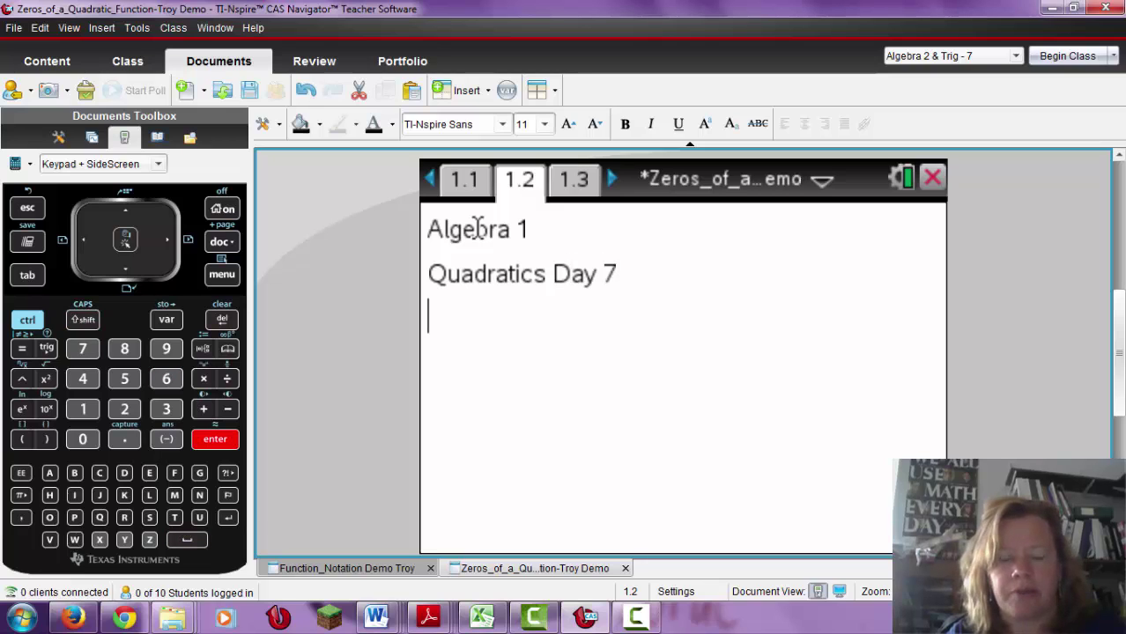
{"action": "type", "text": "Finding "}
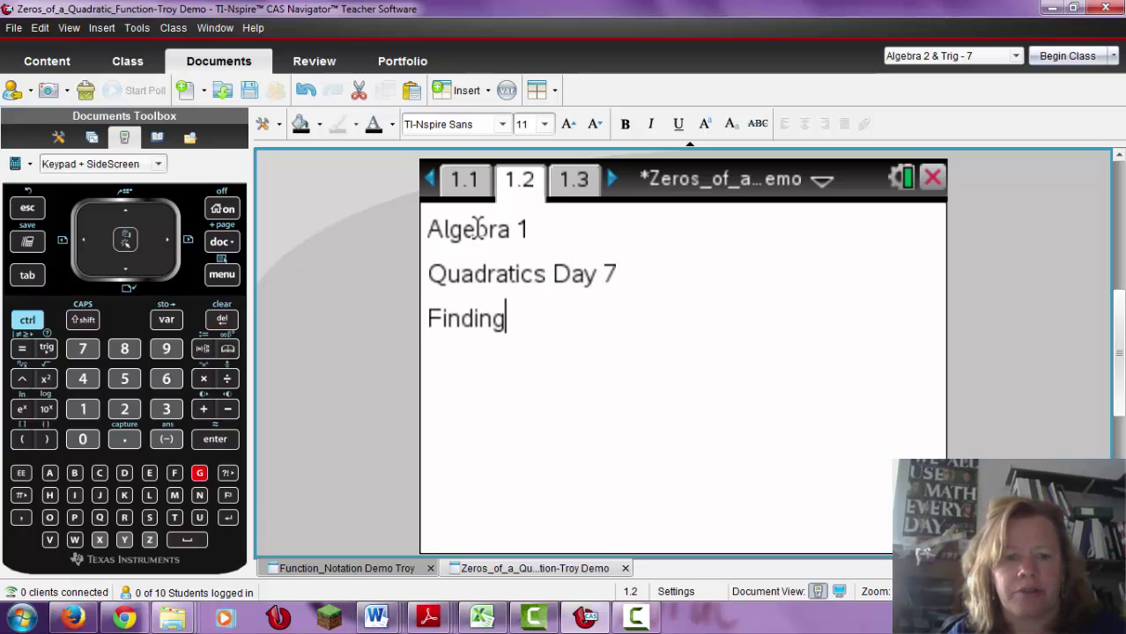
{"action": "type", "text": "Zeros"}
{"action": "key", "text": "Return"}
{"action": "key", "text": "Return"}
Step: Type 'Read all instructions and follow along on the student handout.' below the heading
{"action": "type", "text": "R"}
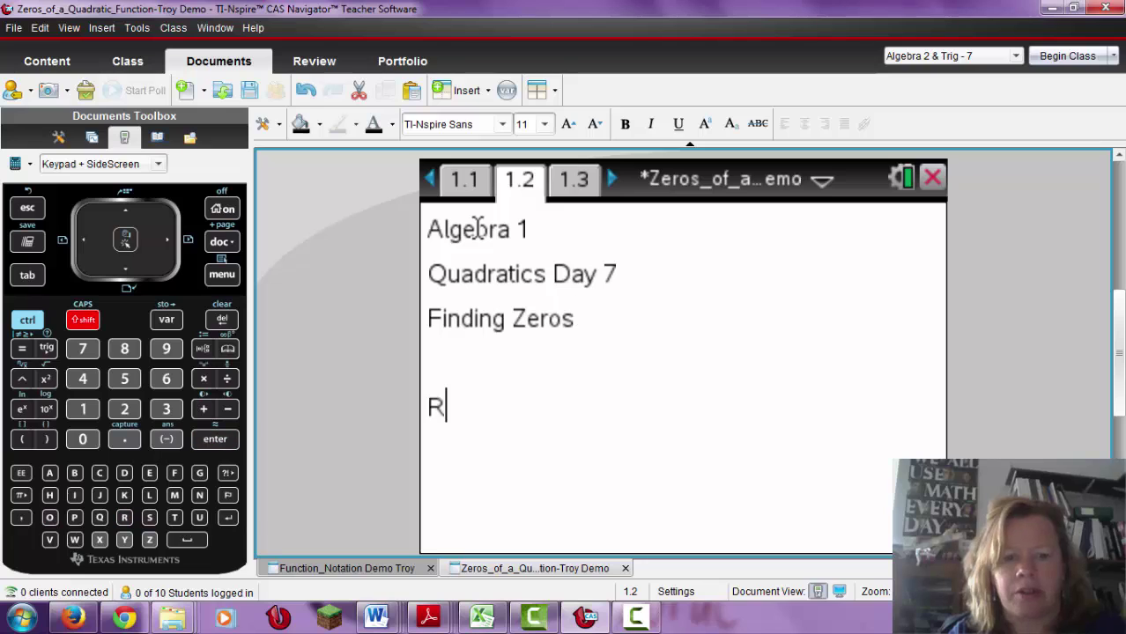
{"action": "type", "text": "ead all instru"}
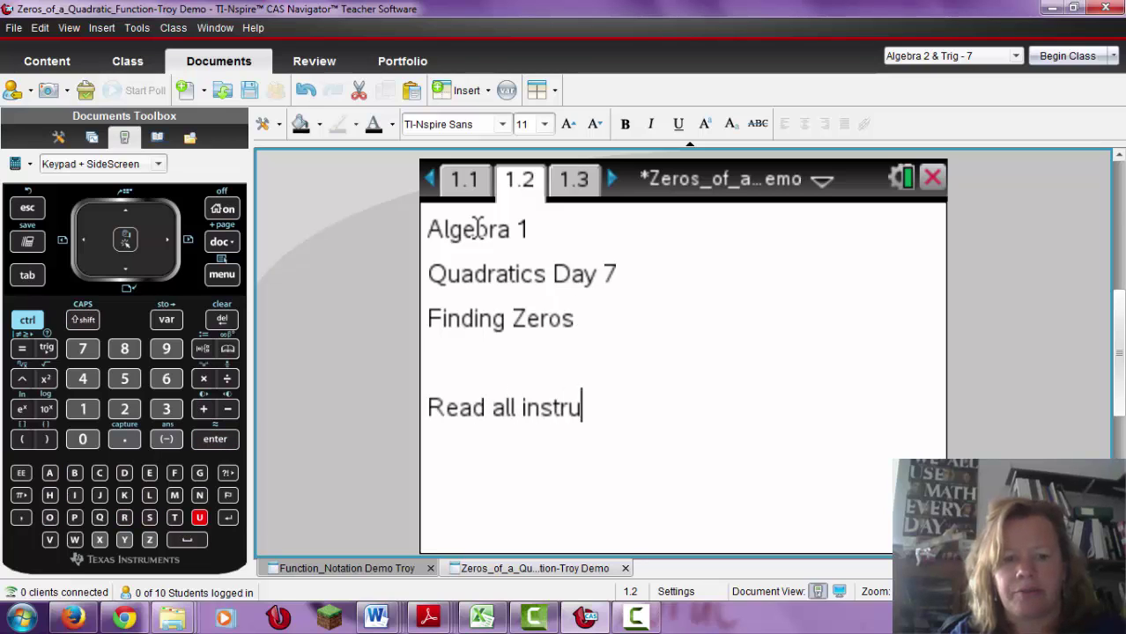
{"action": "type", "text": "ctions and fol"}
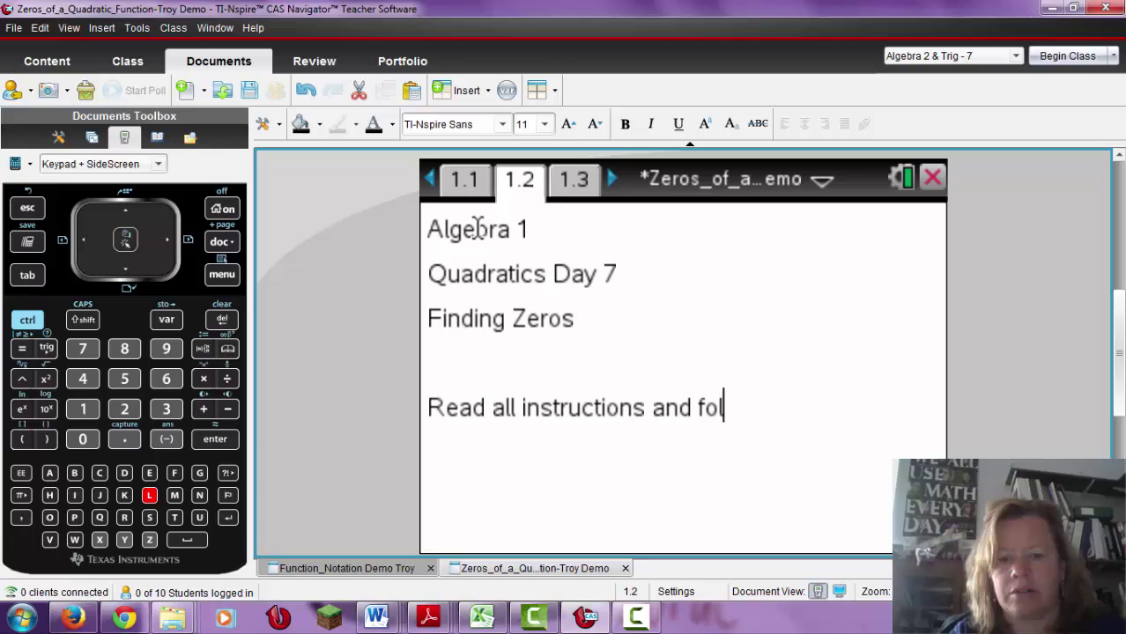
{"action": "type", "text": "lowo"}
{"action": "key", "text": "BackSpace"}
{"action": "key", "text": "BackSpace"}
{"action": "type", "text": "alon"}
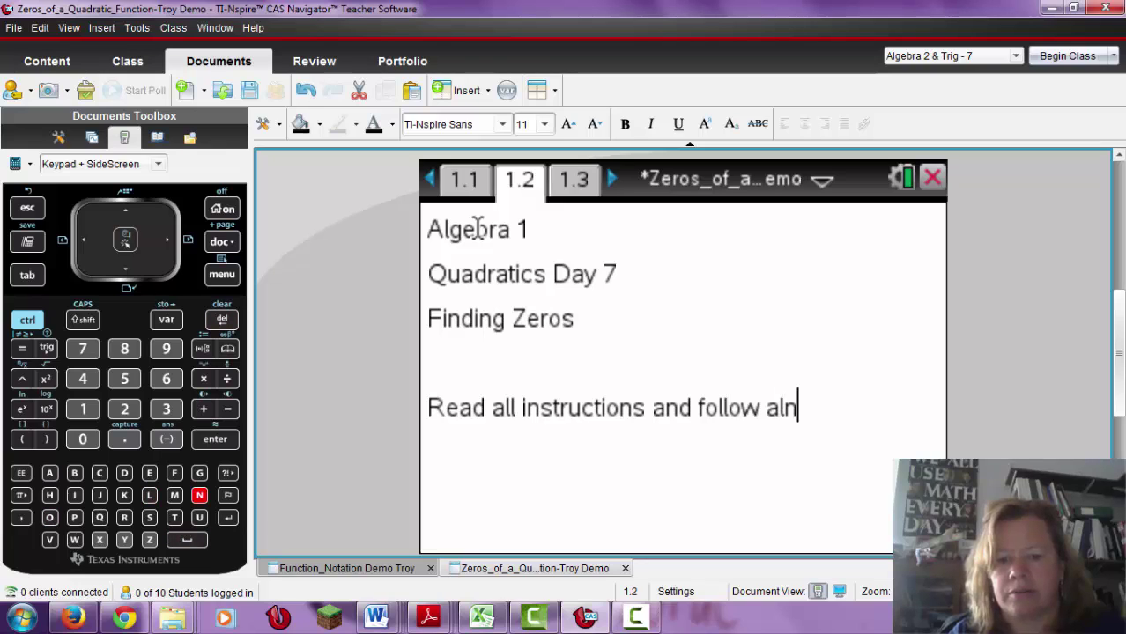
{"action": "key", "text": "BackSpace"}
{"action": "type", "text": "ong t"}
{"action": "key", "text": "BackSpace"}
{"action": "type", "text": "on th"}
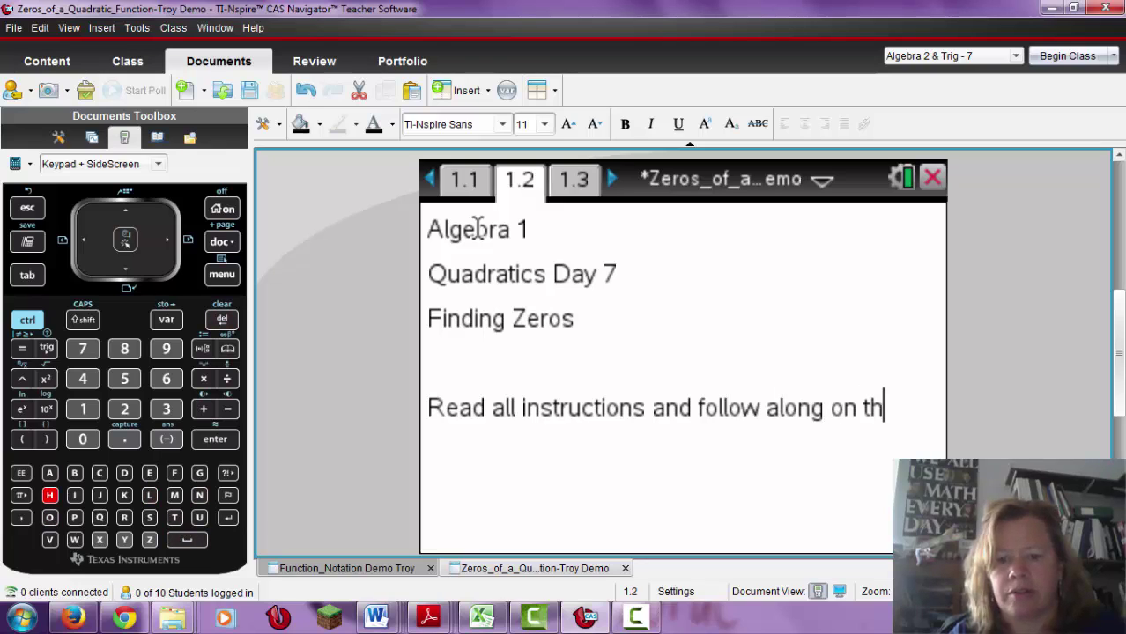
{"action": "type", "text": "e d"}
{"action": "key", "text": "BackSpace"}
{"action": "type", "text": "student "}
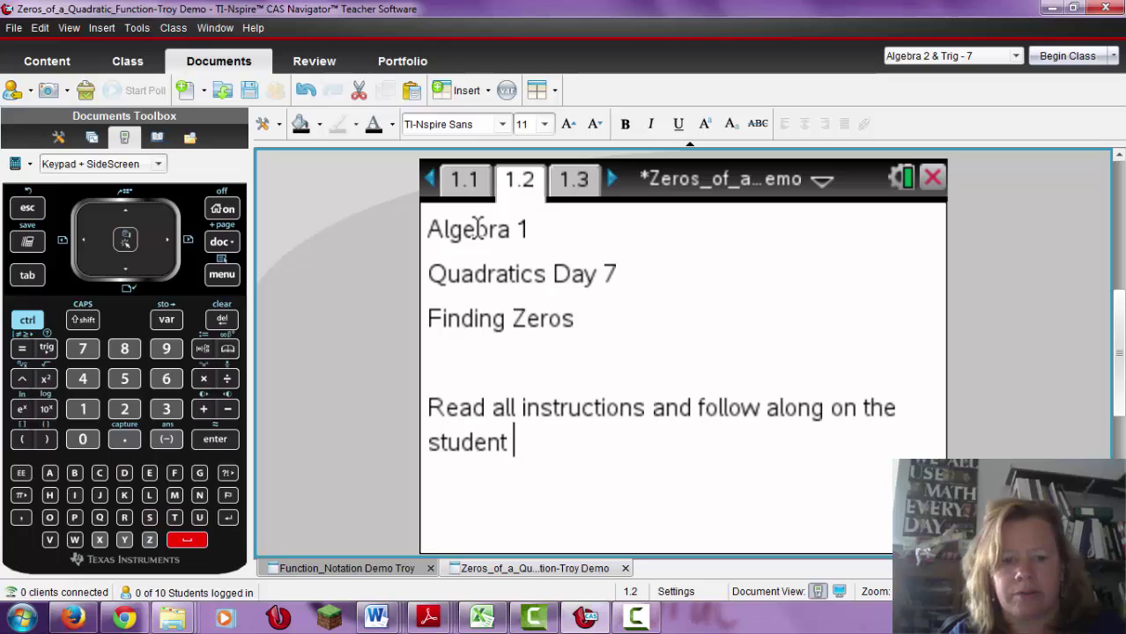
{"action": "type", "text": "handout."}
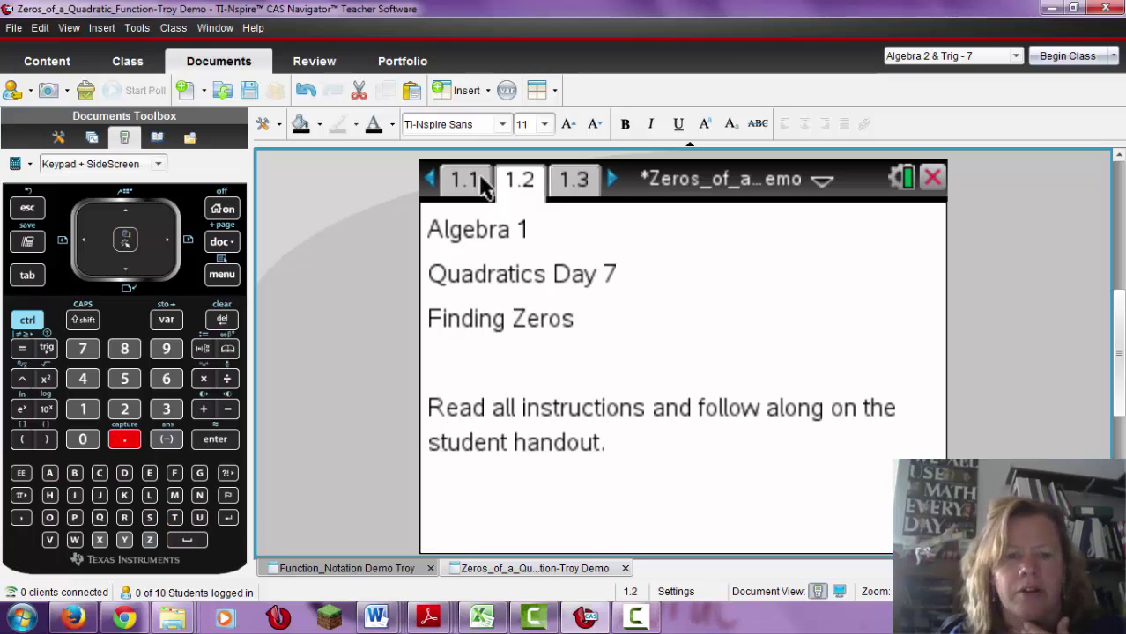
Step: Insert bluebomber.png on page 1.2, shrink it, and put it on its own line
{"action": "left_click", "coordinate": [457, 92]}
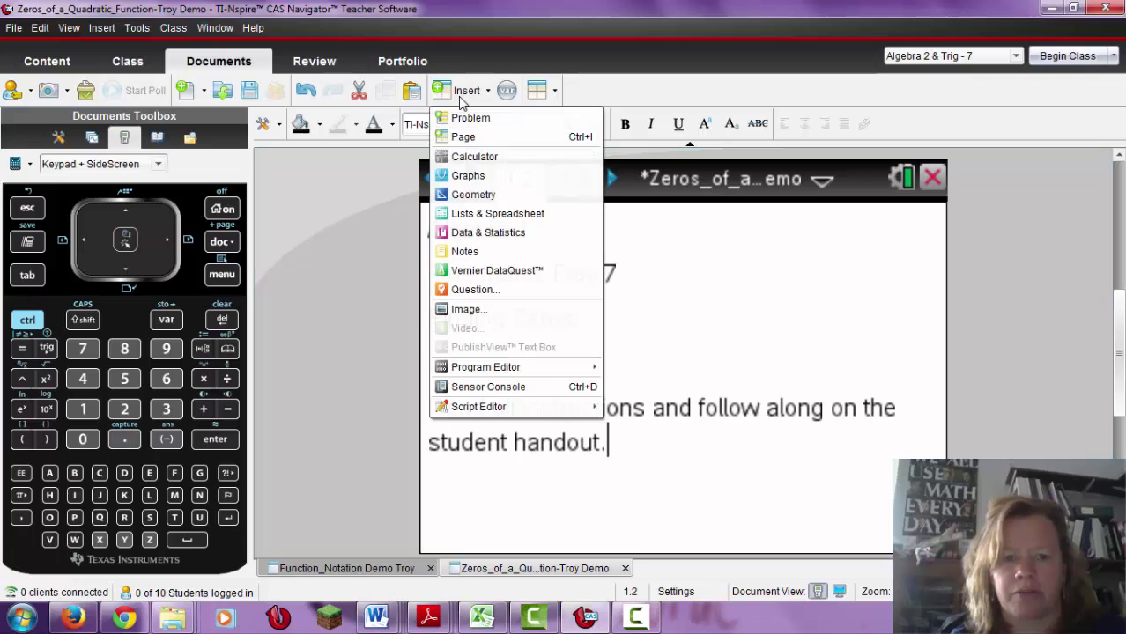
{"action": "left_click", "coordinate": [484, 310]}
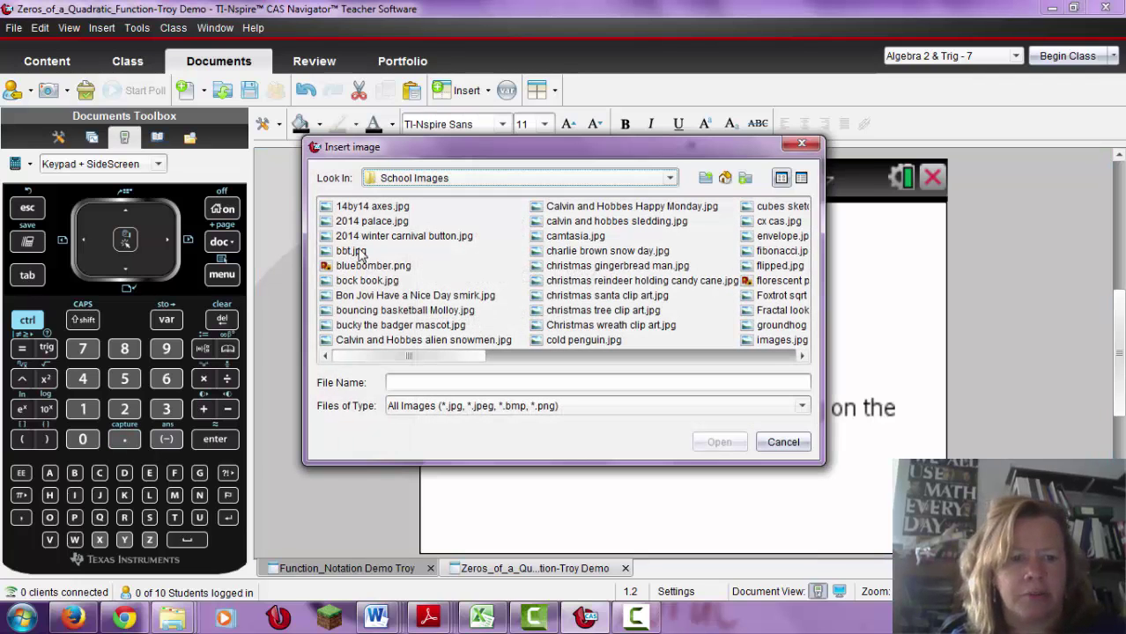
{"action": "left_click", "coordinate": [377, 266]}
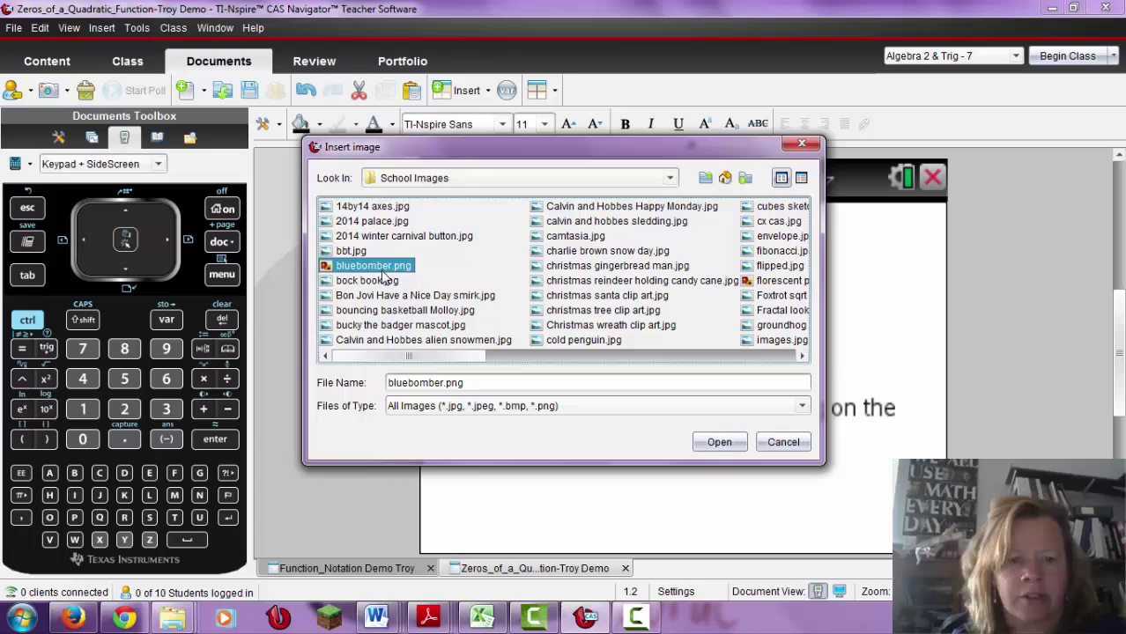
{"action": "left_click", "coordinate": [715, 443]}
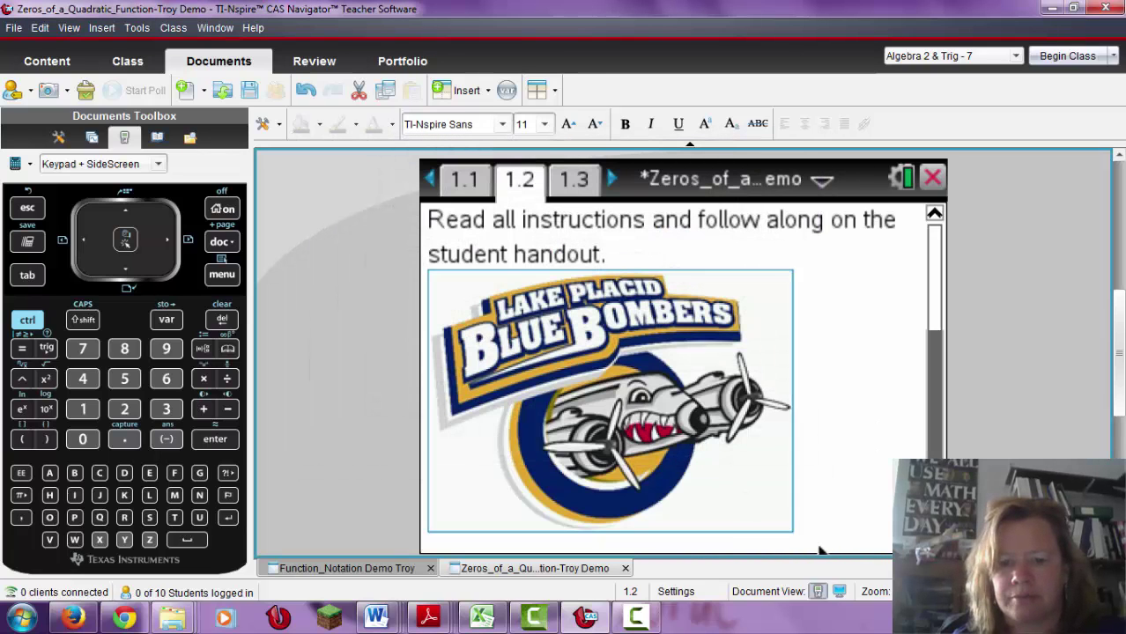
{"action": "left_click_drag", "start_coordinate": [785, 526], "coordinate": [549, 370]}
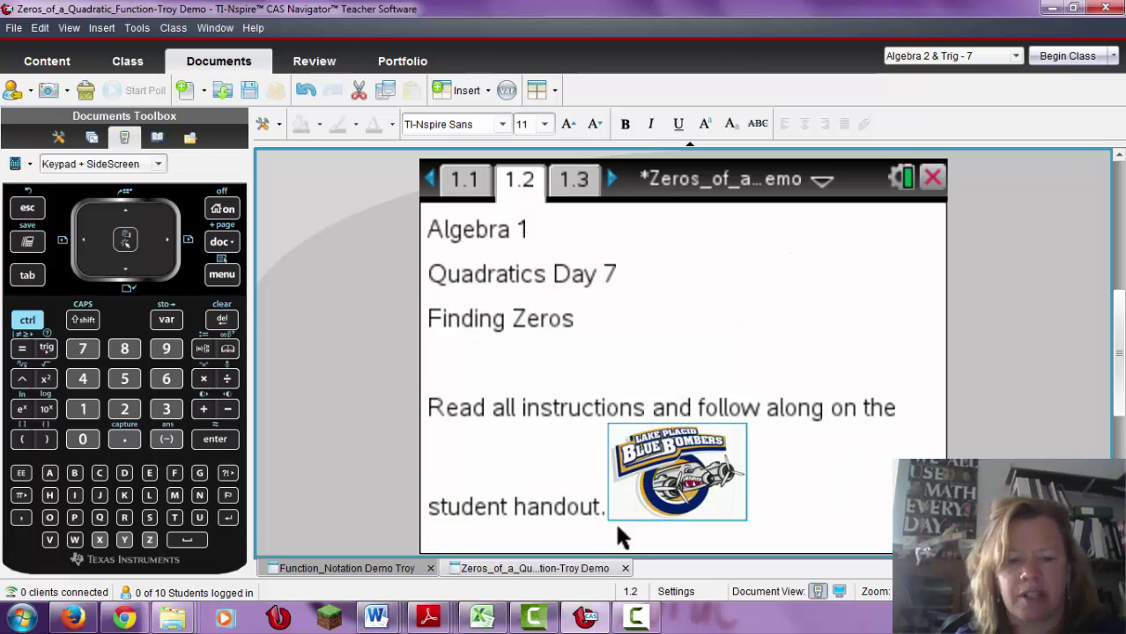
{"action": "left_click", "coordinate": [600, 516]}
{"action": "key", "text": "Return"}
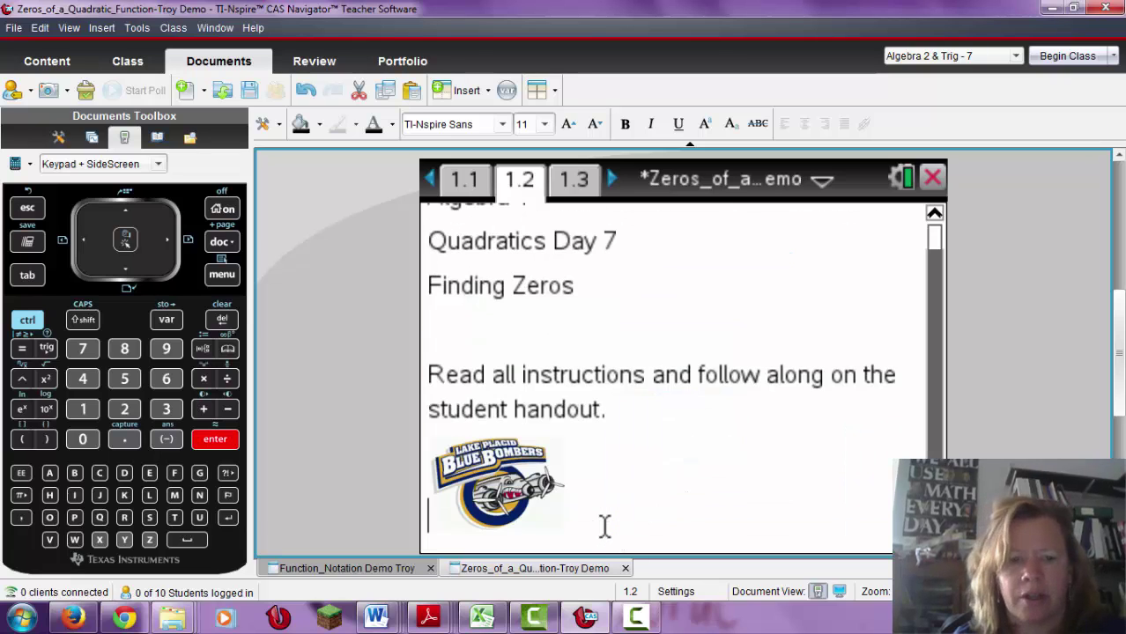
{"action": "scroll", "coordinate": [937, 412], "scroll_direction": "up", "scroll_amount": 1}
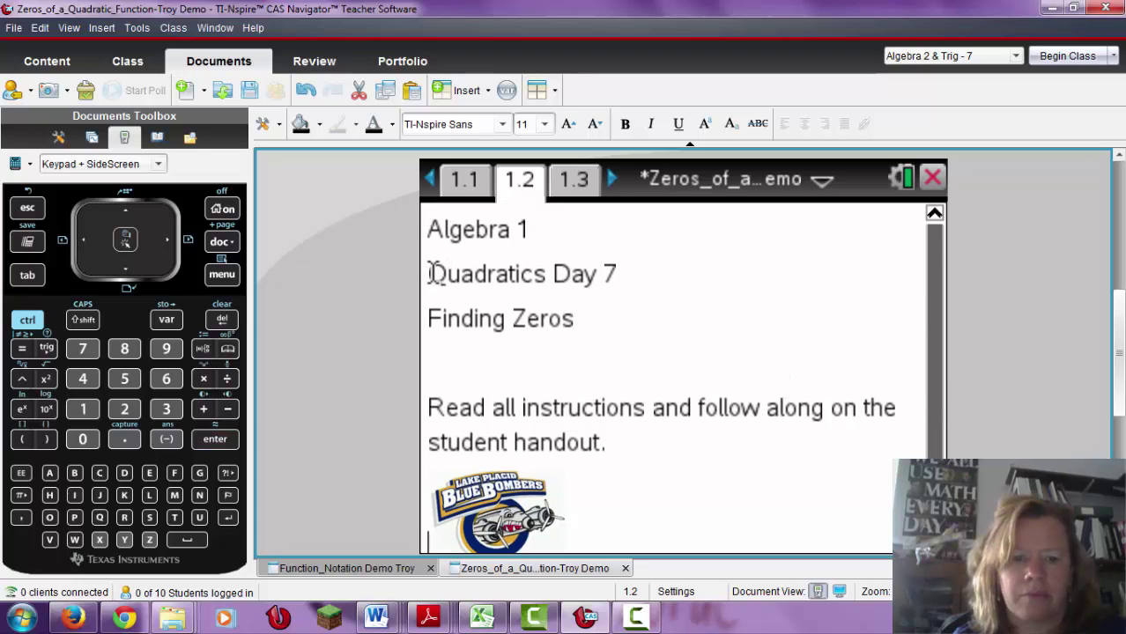
Step: Join 'Finding Zeros' onto the Quadratics Day 7 line with a dash, and shift the logo
{"action": "left_click", "coordinate": [426, 318]}
{"action": "key", "text": "BackSpace"}
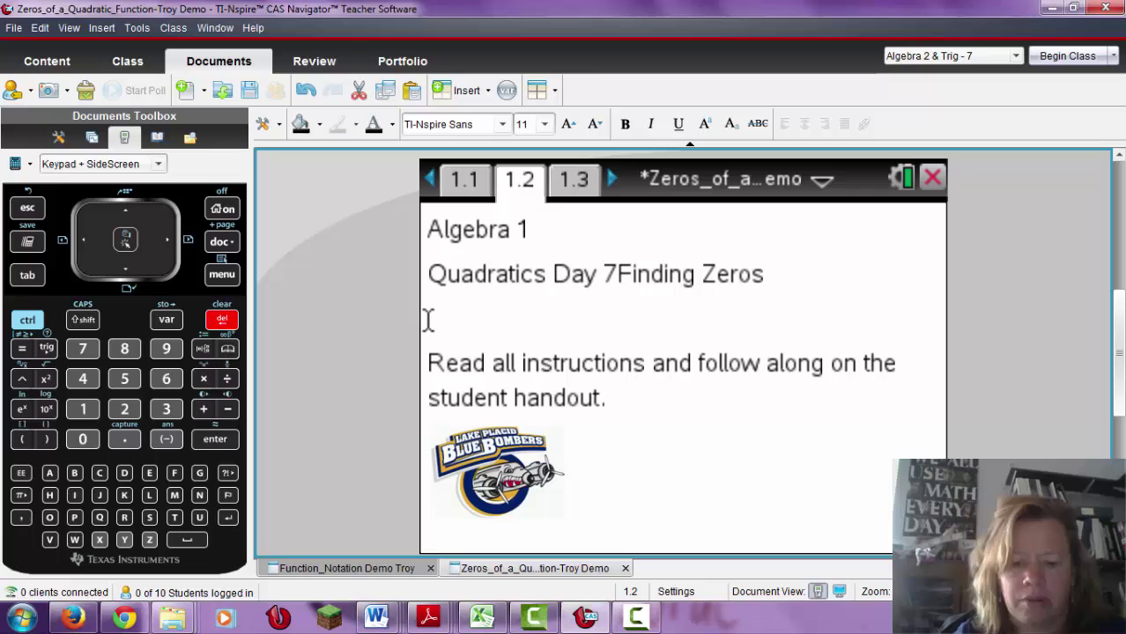
{"action": "type", "text": "-"}
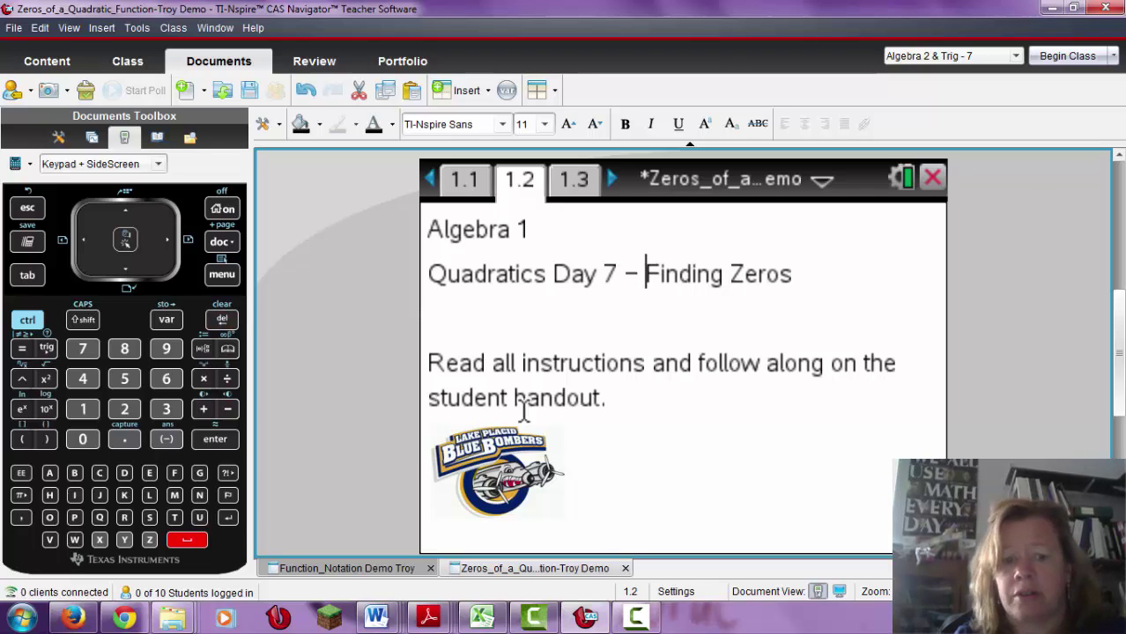
{"action": "left_click", "coordinate": [450, 493]}
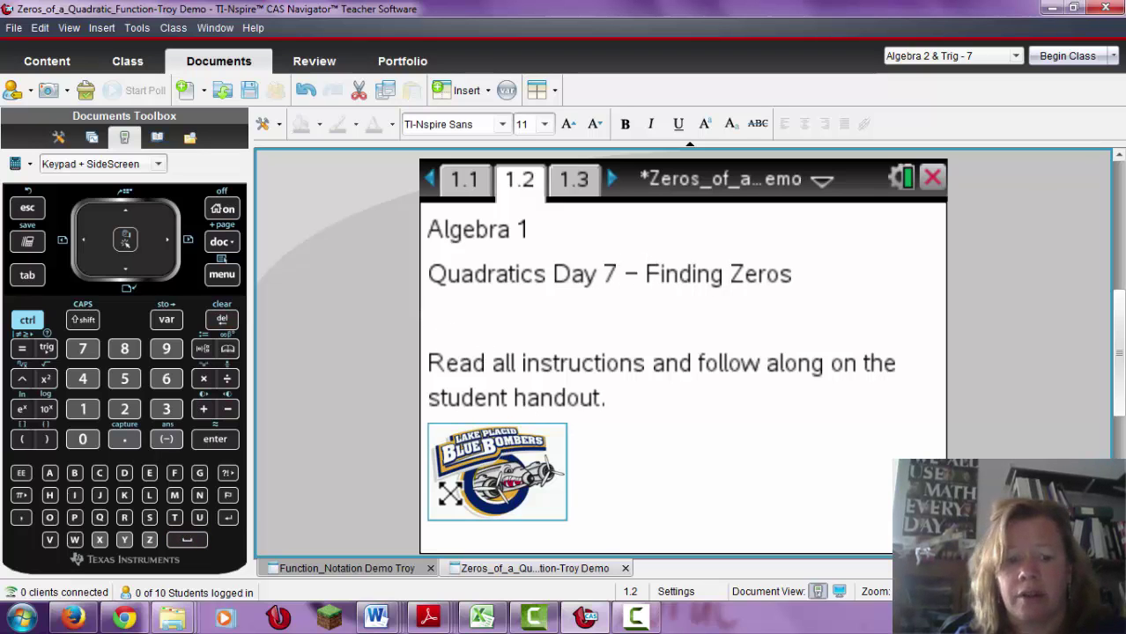
{"action": "left_click", "coordinate": [429, 516]}
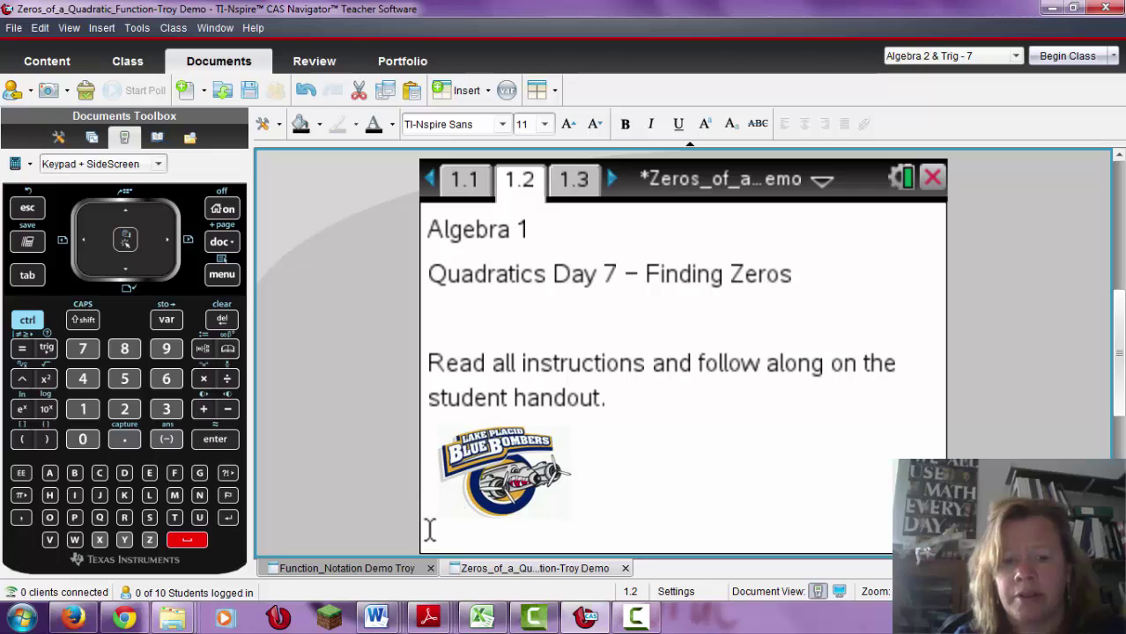
{"action": "key", "text": "BackSpace"}
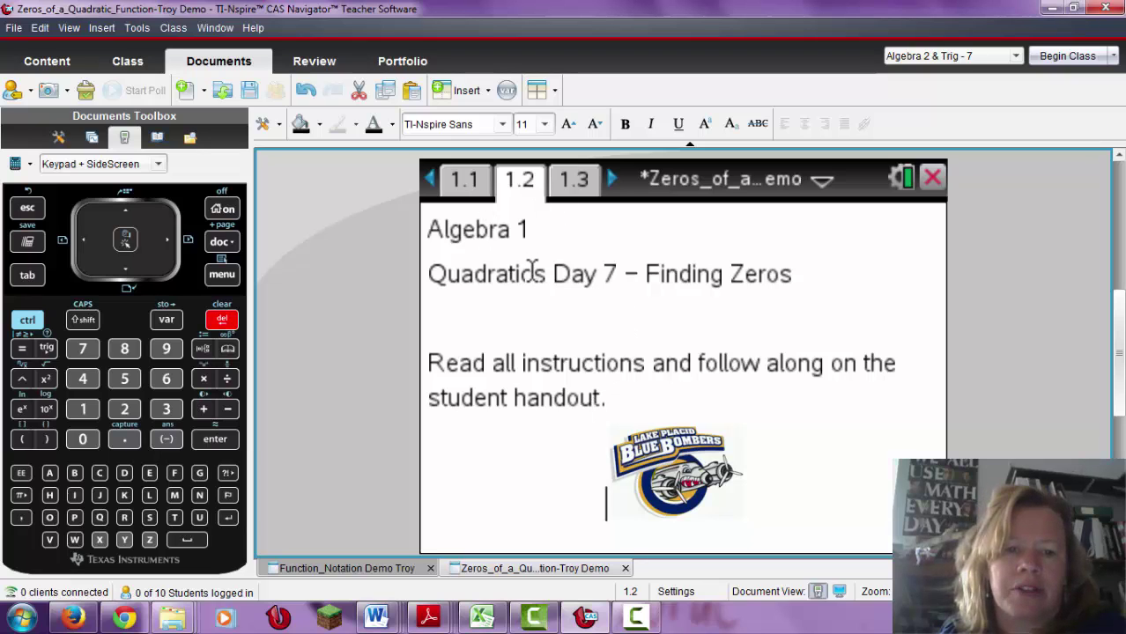
Step: Add a new blank Notes page 1.3 after page 1.2
{"action": "left_click", "coordinate": [474, 186]}
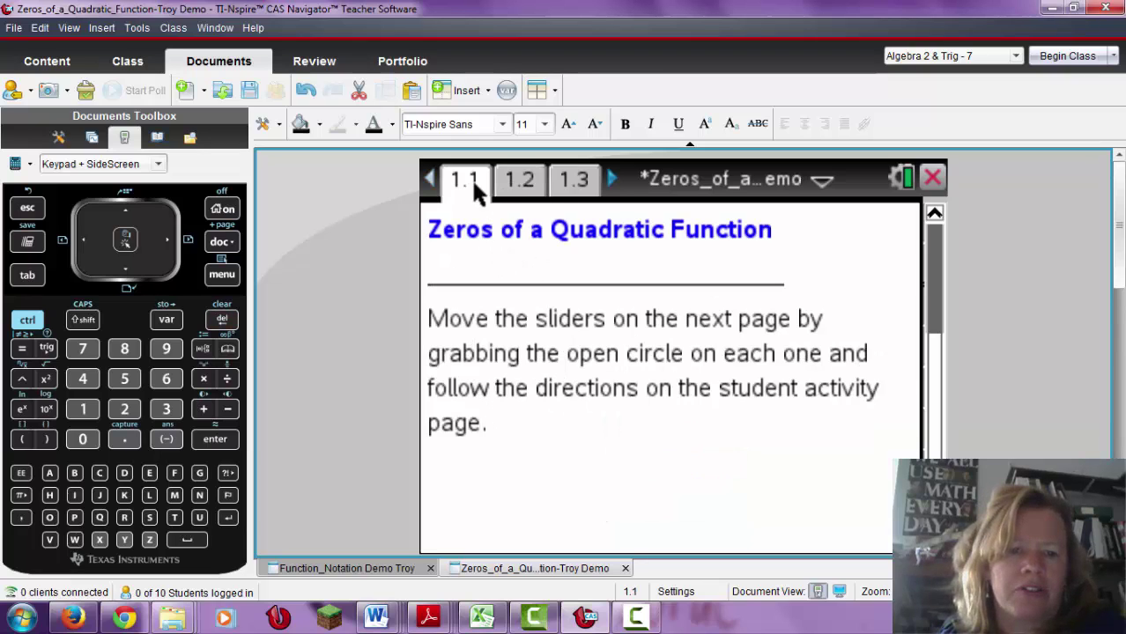
{"action": "left_click", "coordinate": [520, 190]}
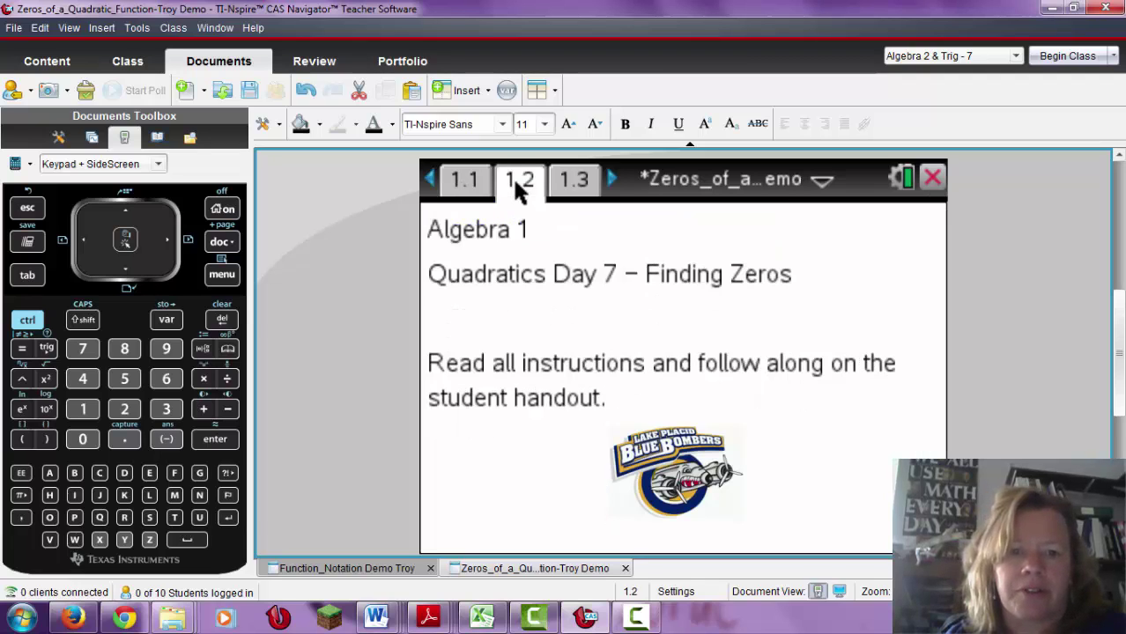
{"action": "left_click", "coordinate": [469, 93]}
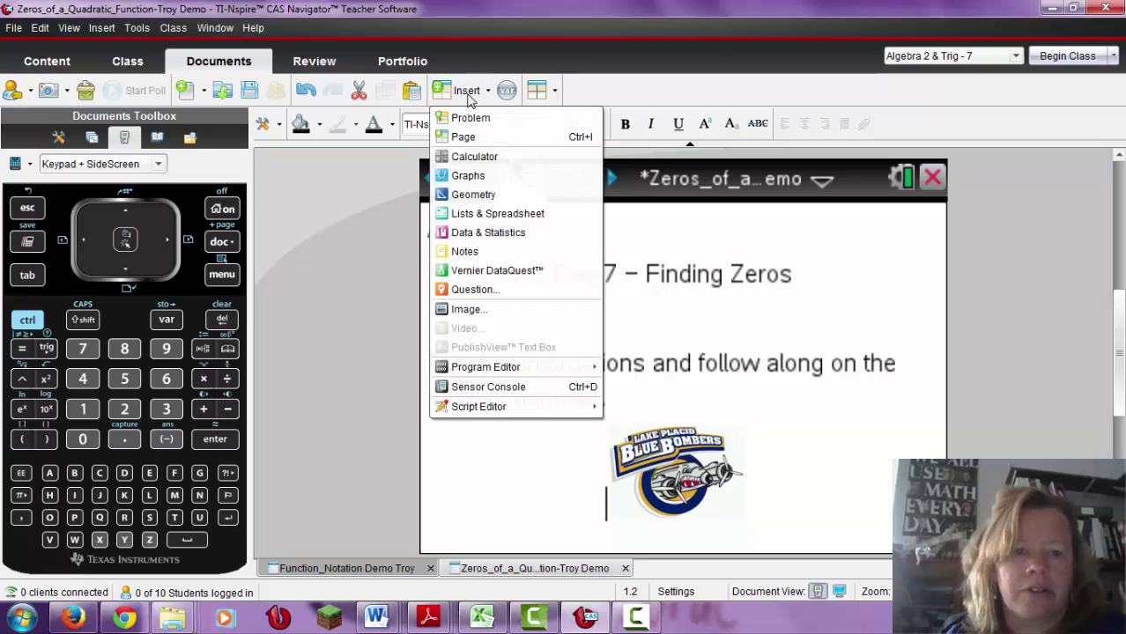
{"action": "left_click", "coordinate": [473, 253]}
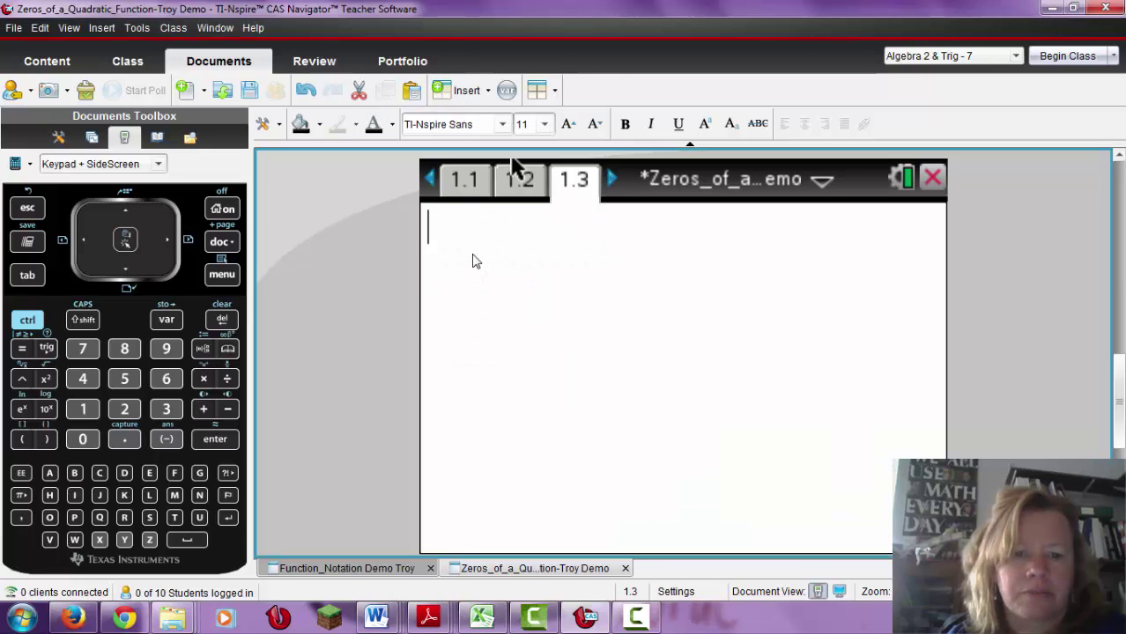
Step: Copy the slider-instructions paragraph from page 1.1 into page 1.3
{"action": "left_click", "coordinate": [464, 192]}
{"action": "mouse_move", "coordinate": [510, 433]}
{"action": "left_mouse_down"}
{"action": "mouse_move", "coordinate": [428, 353]}
{"action": "mouse_move", "coordinate": [434, 324]}
{"action": "left_mouse_up"}
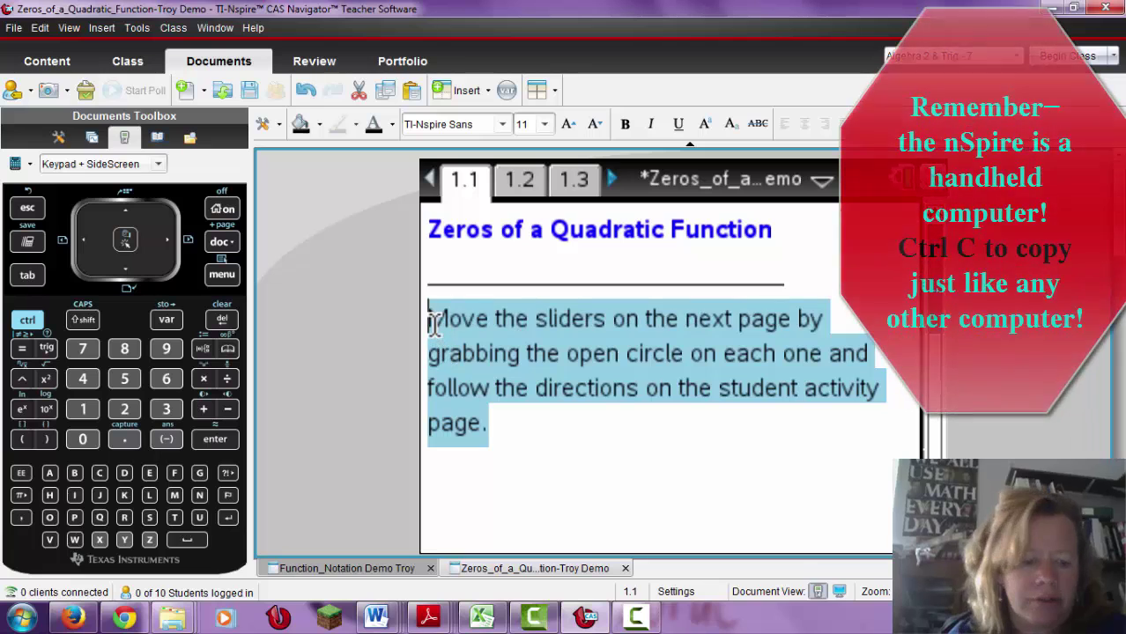
{"action": "key", "text": "ctrl+c"}
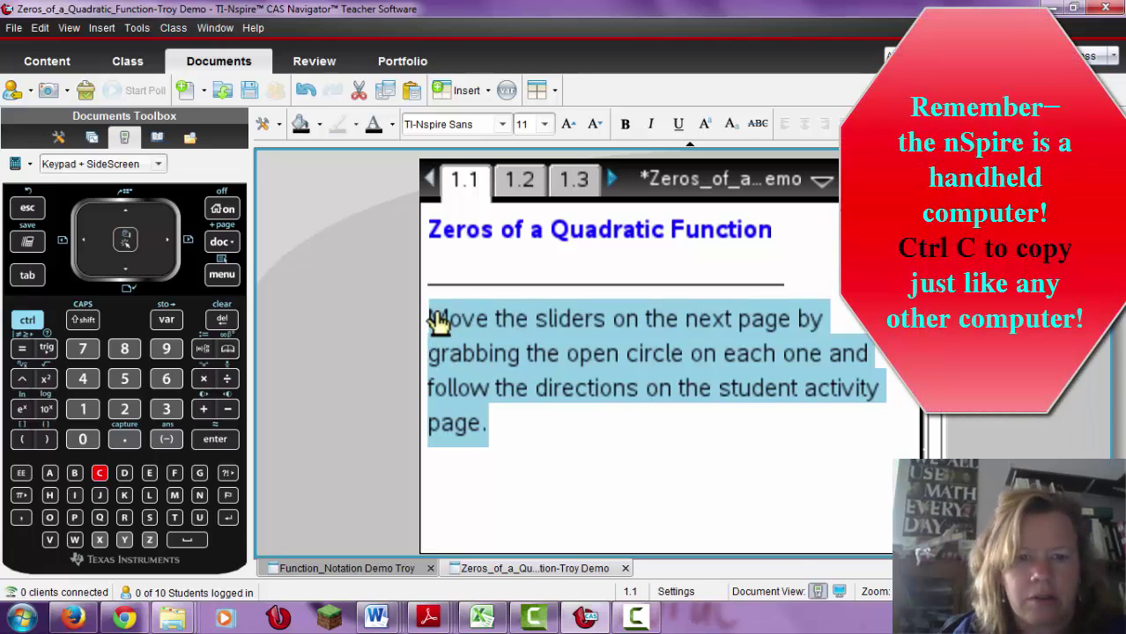
{"action": "left_click", "coordinate": [573, 185]}
{"action": "key", "text": "ctrl+v"}
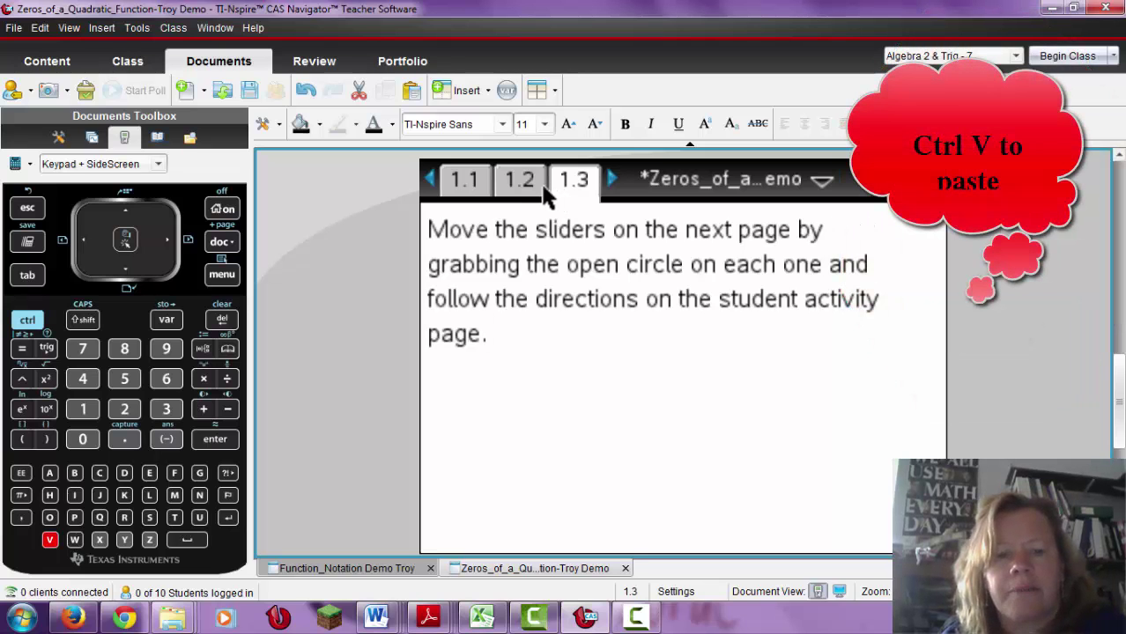
Step: Revisit page 1.1 and bring up the Page Sorter overview of all pages
{"action": "left_click", "coordinate": [528, 185]}
{"action": "left_click", "coordinate": [471, 184]}
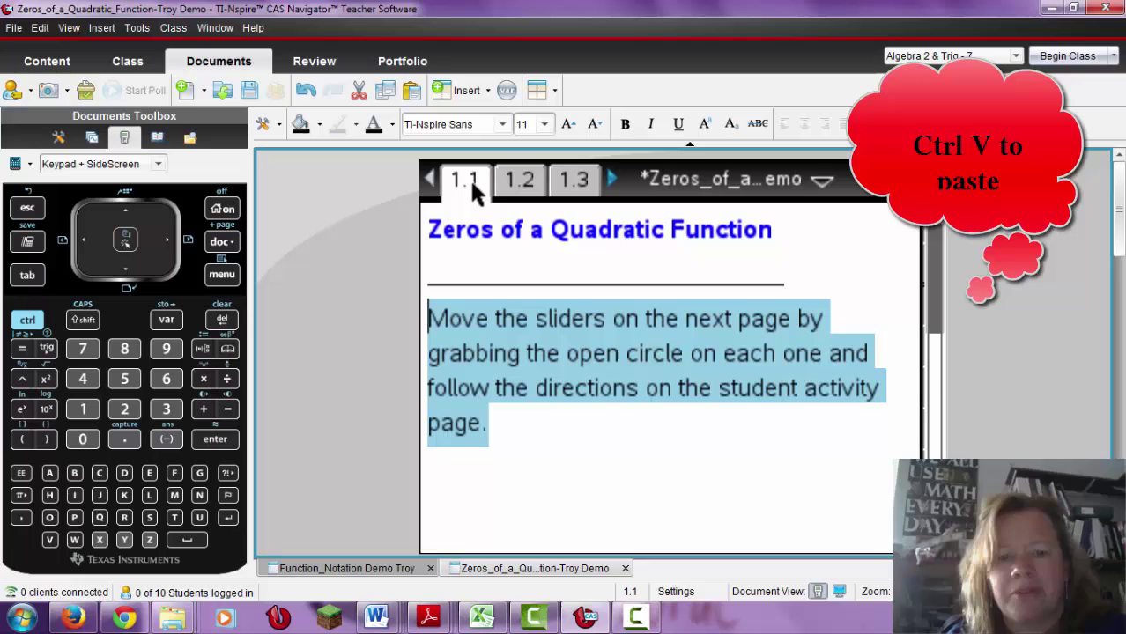
{"action": "left_click", "coordinate": [557, 291]}
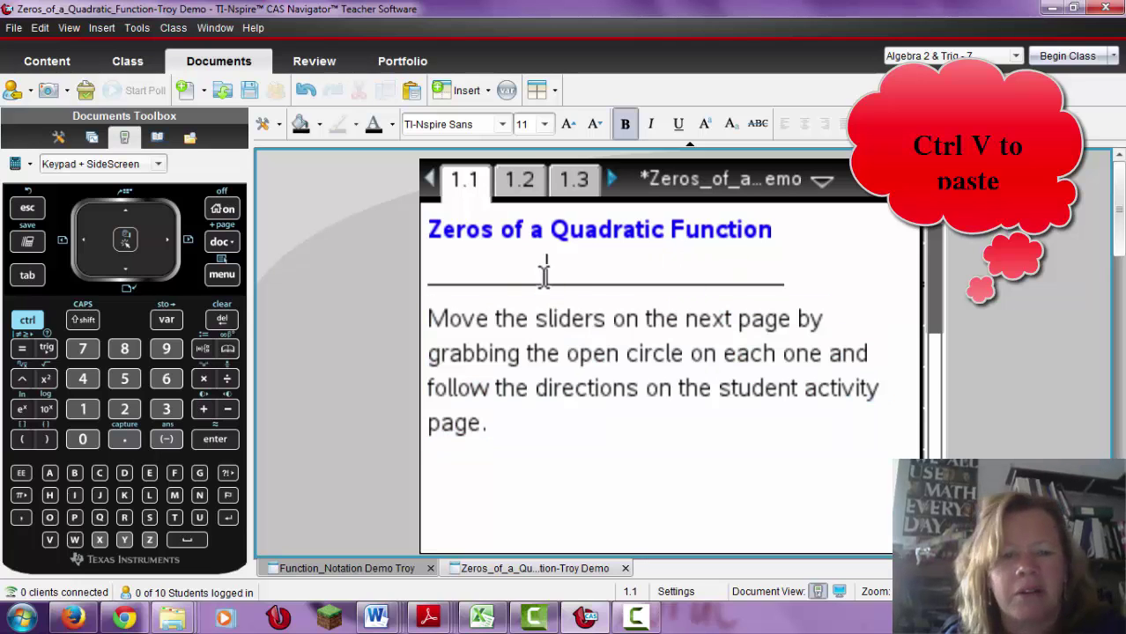
{"action": "left_click", "coordinate": [431, 230]}
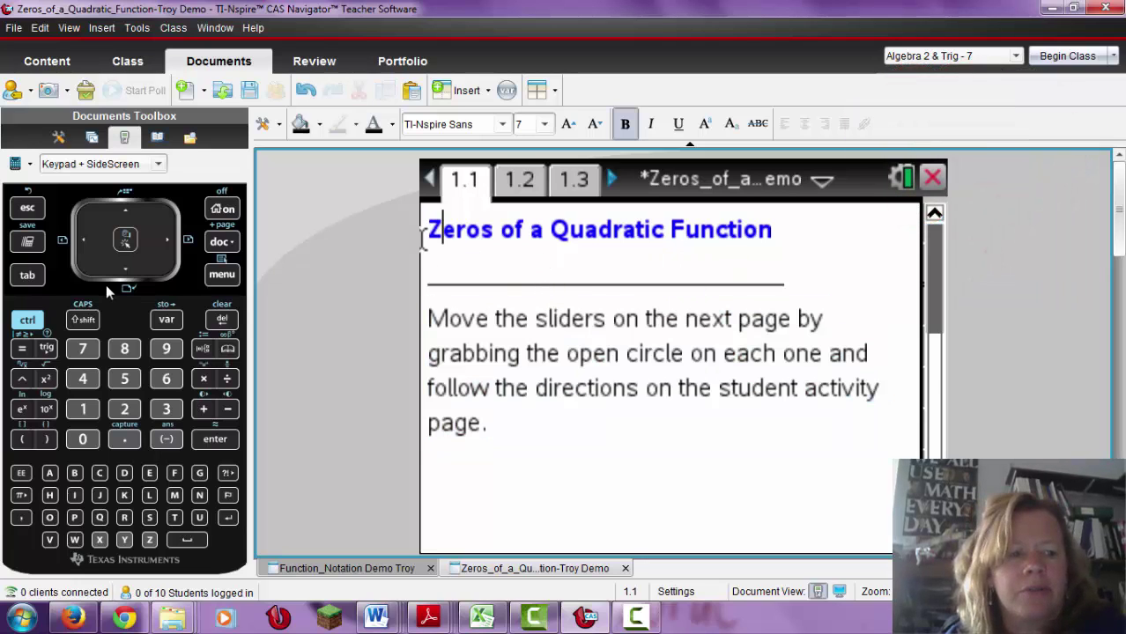
{"action": "left_click", "coordinate": [32, 324]}
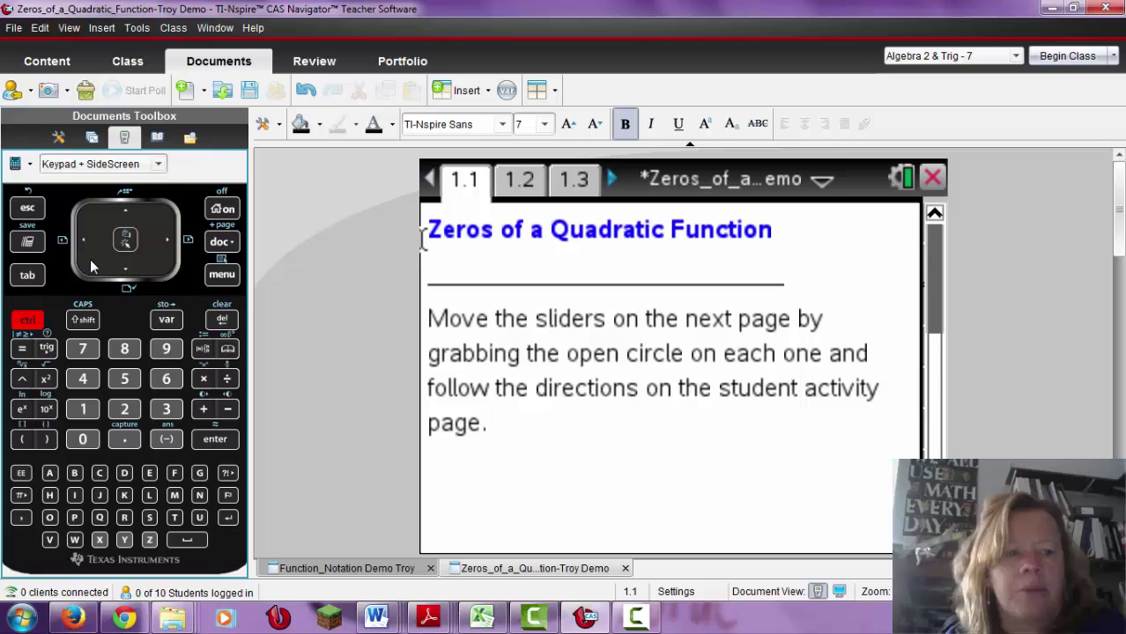
{"action": "left_click", "coordinate": [127, 215]}
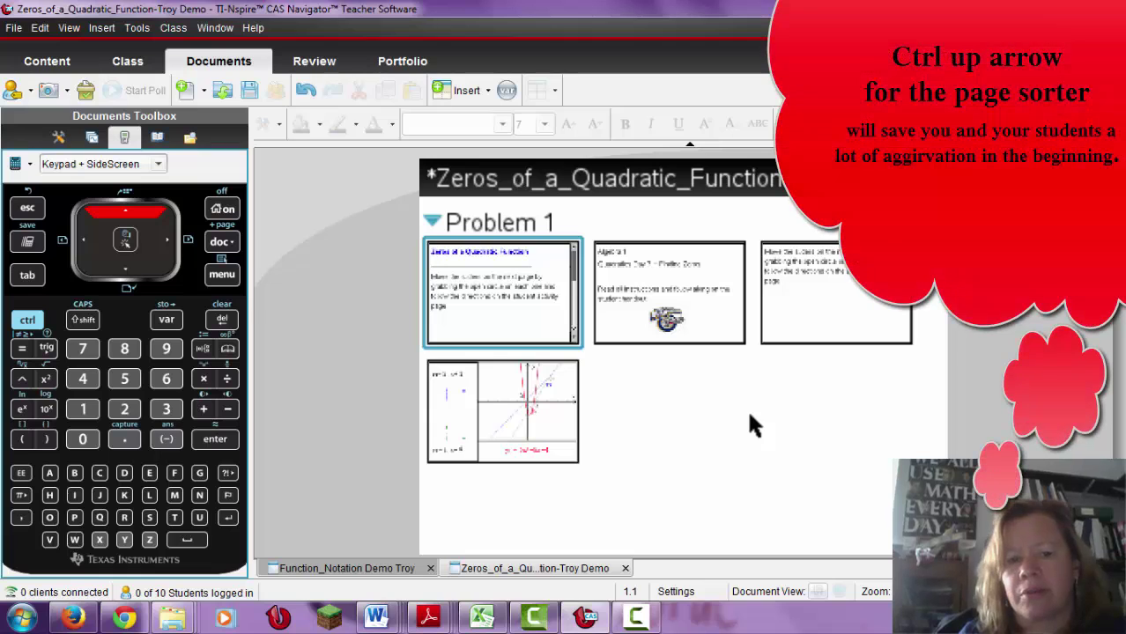
{"action": "double_click", "coordinate": [499, 293]}
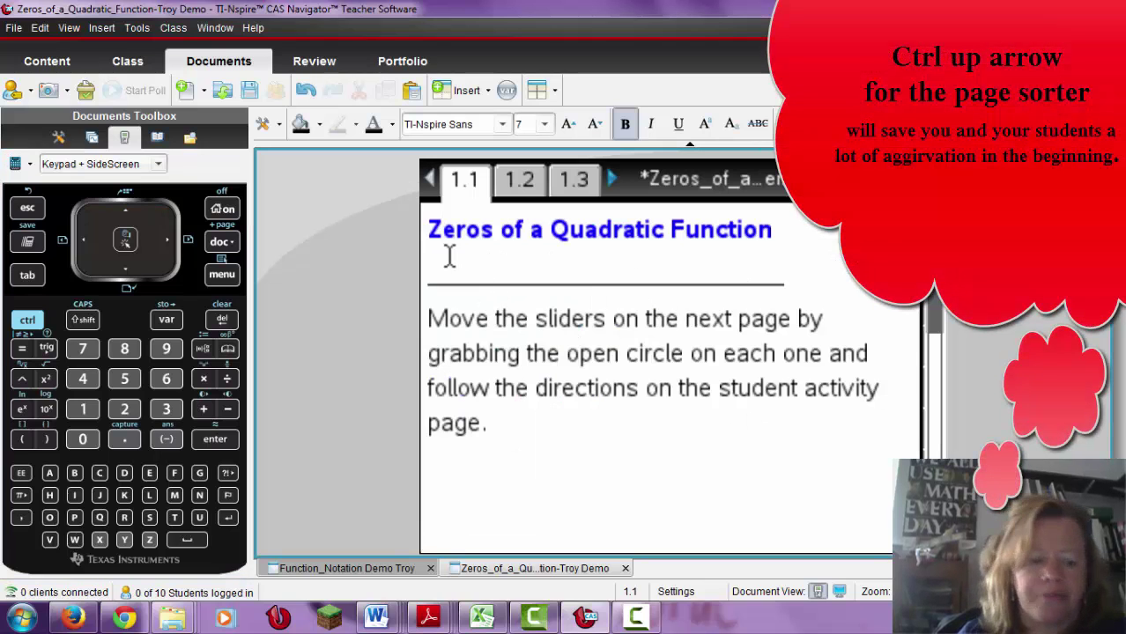
{"action": "left_click", "coordinate": [28, 320]}
{"action": "left_click", "coordinate": [125, 212]}
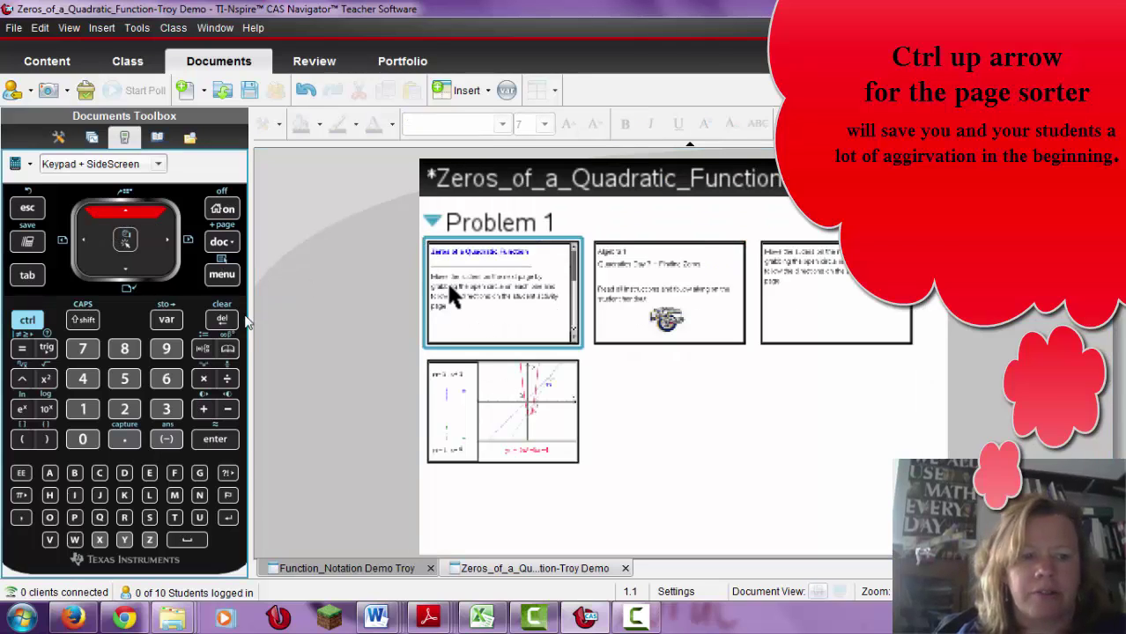
Step: Delete the original Zeros of a Quadratic Function title page and reopen the remaining pages
{"action": "left_click", "coordinate": [229, 325]}
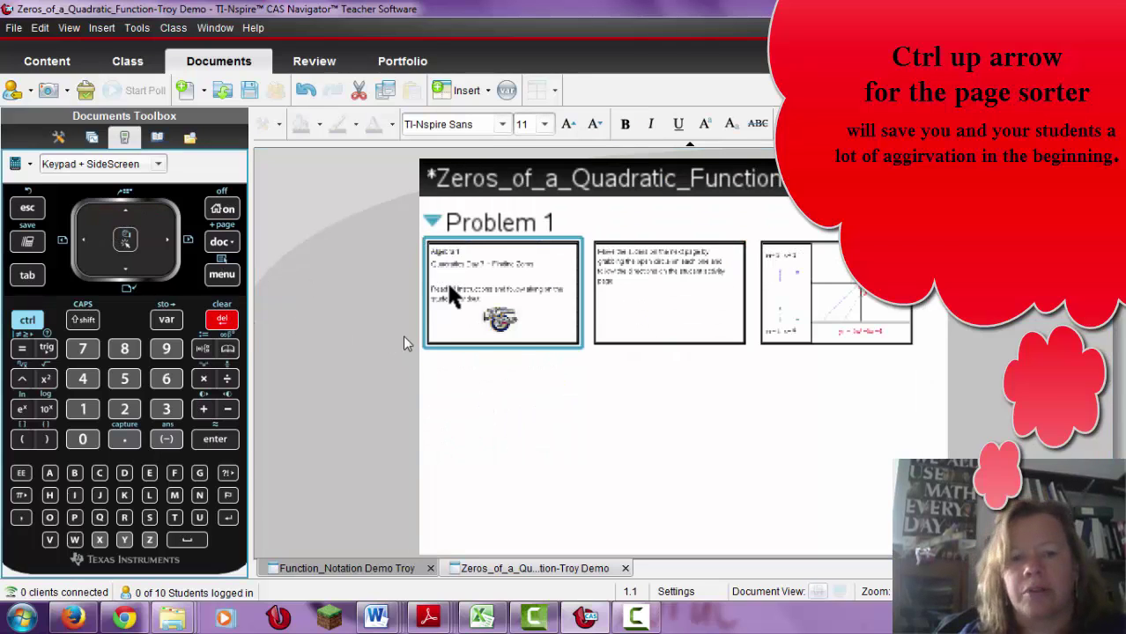
{"action": "left_click", "coordinate": [652, 308]}
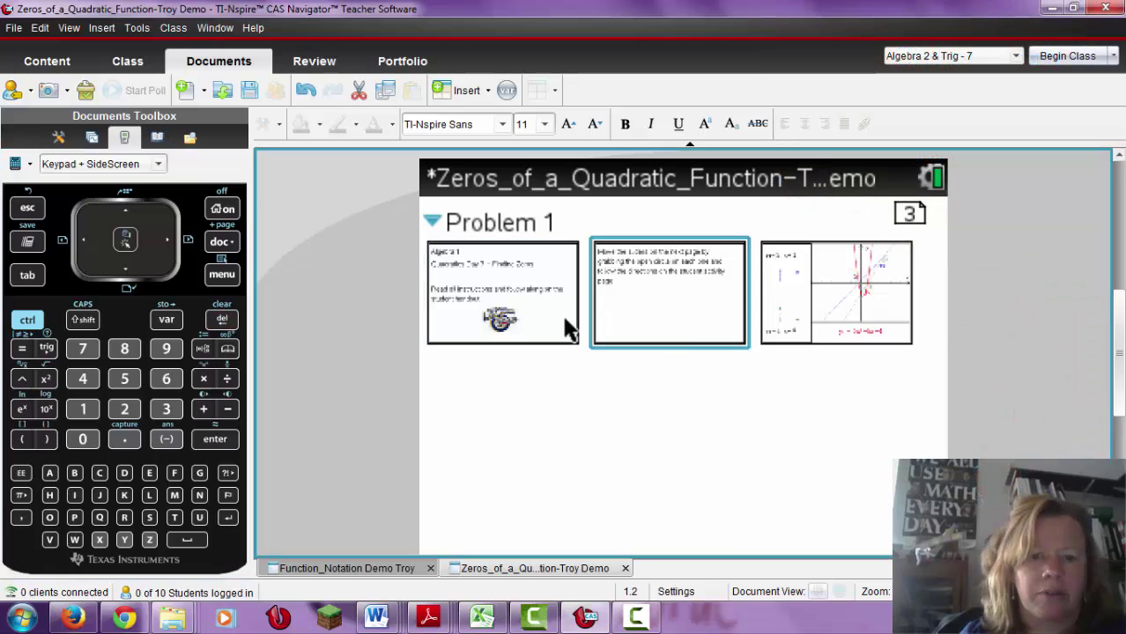
{"action": "double_click", "coordinate": [630, 322]}
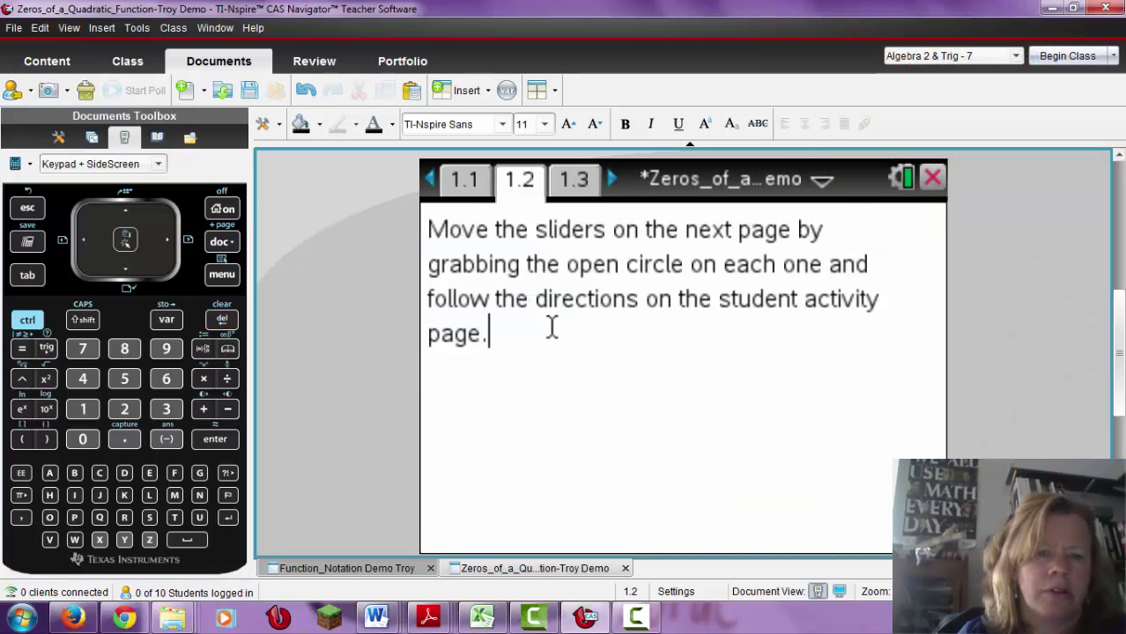
{"action": "left_click", "coordinate": [465, 181]}
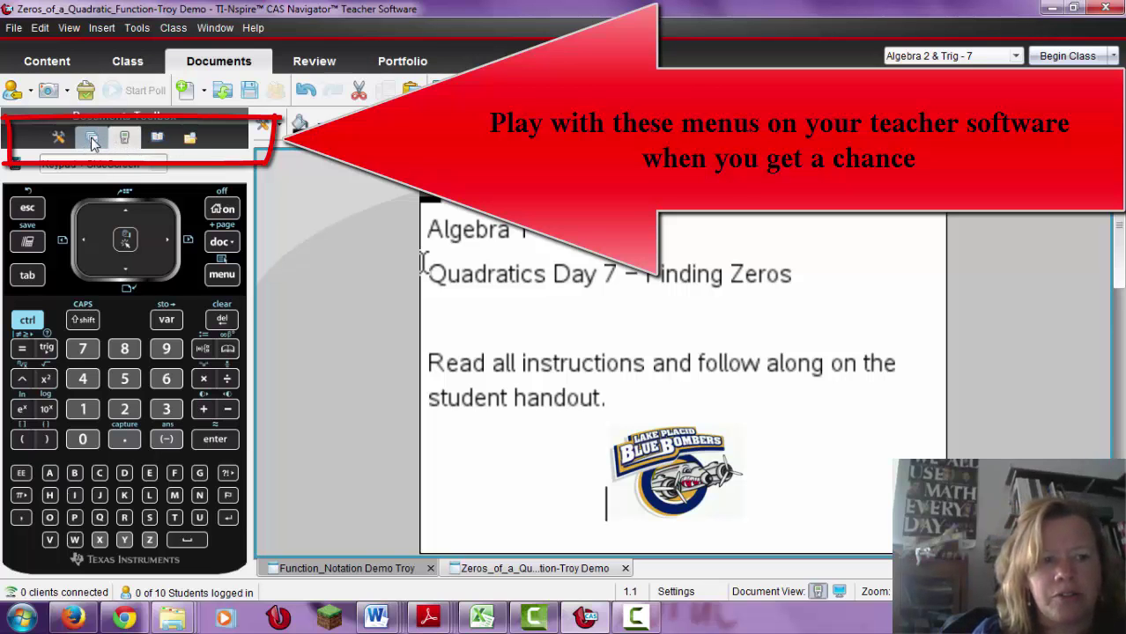
Step: Show page thumbnails, test-move the slider instructions page and restore it, then open page 1.3
{"action": "left_click", "coordinate": [91, 138]}
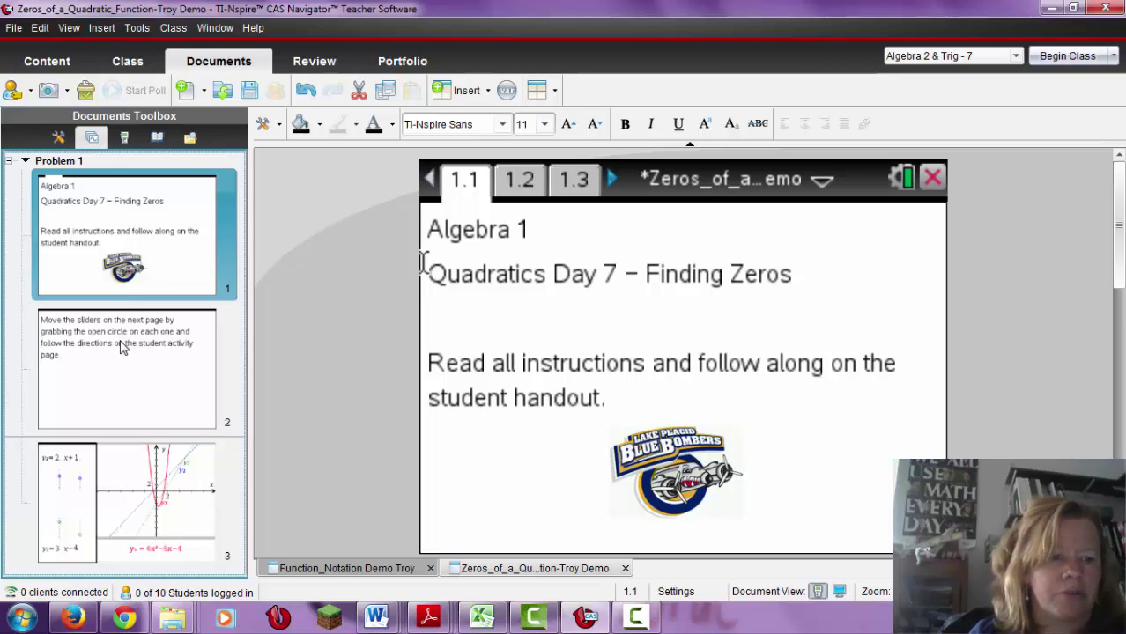
{"action": "left_click_drag", "start_coordinate": [122, 347], "coordinate": [123, 347]}
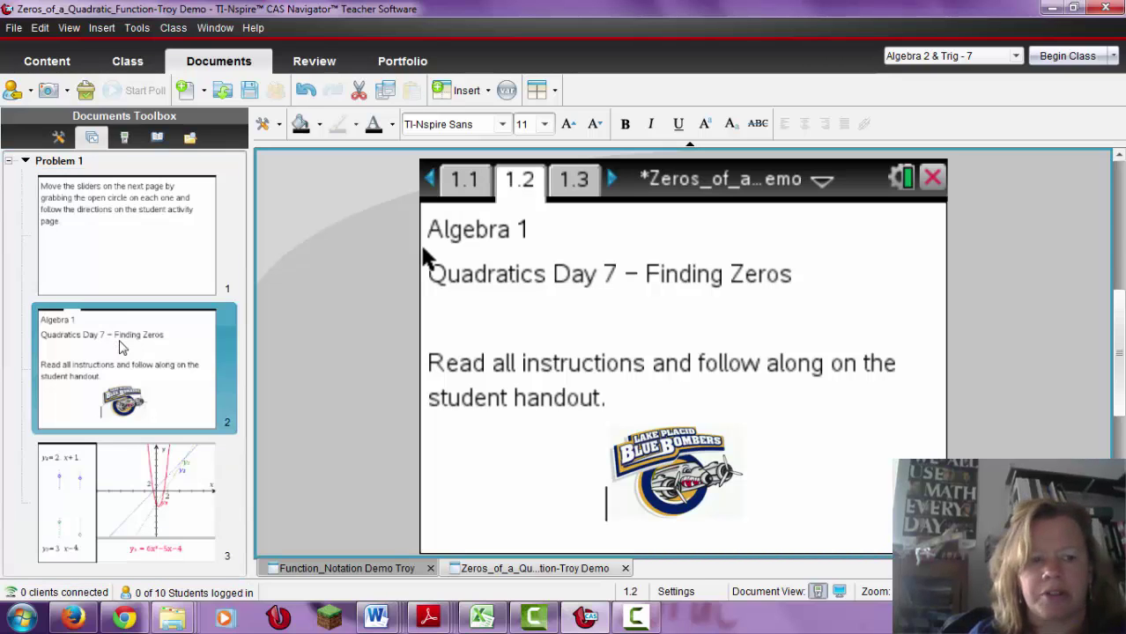
{"action": "left_click_drag", "start_coordinate": [129, 369], "coordinate": [134, 238]}
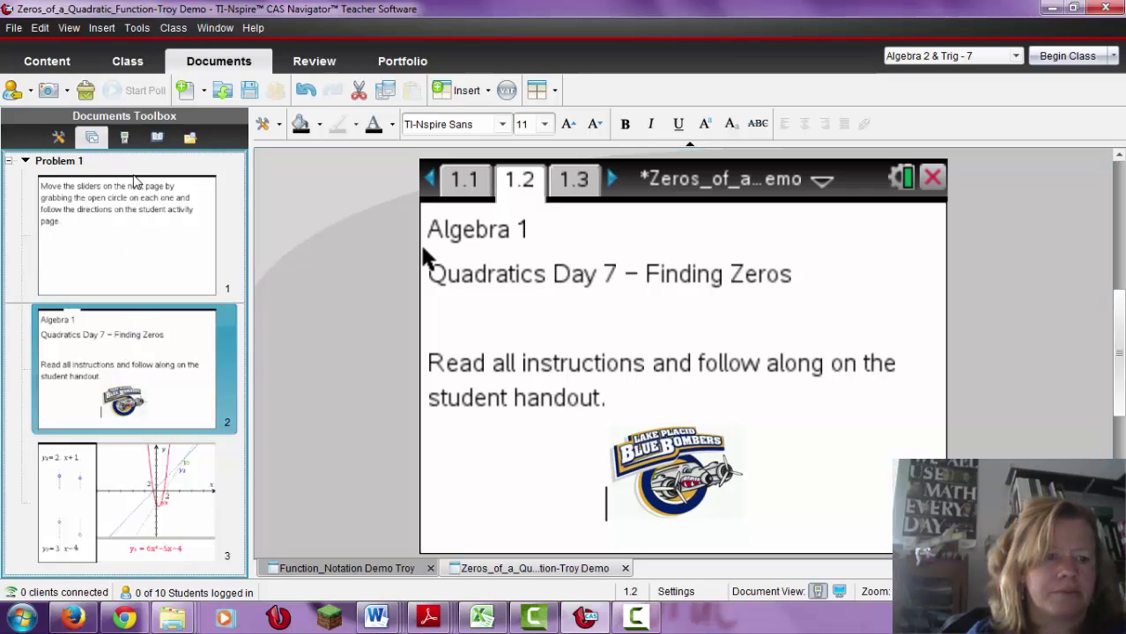
{"action": "left_click_drag", "start_coordinate": [137, 179], "coordinate": [133, 212]}
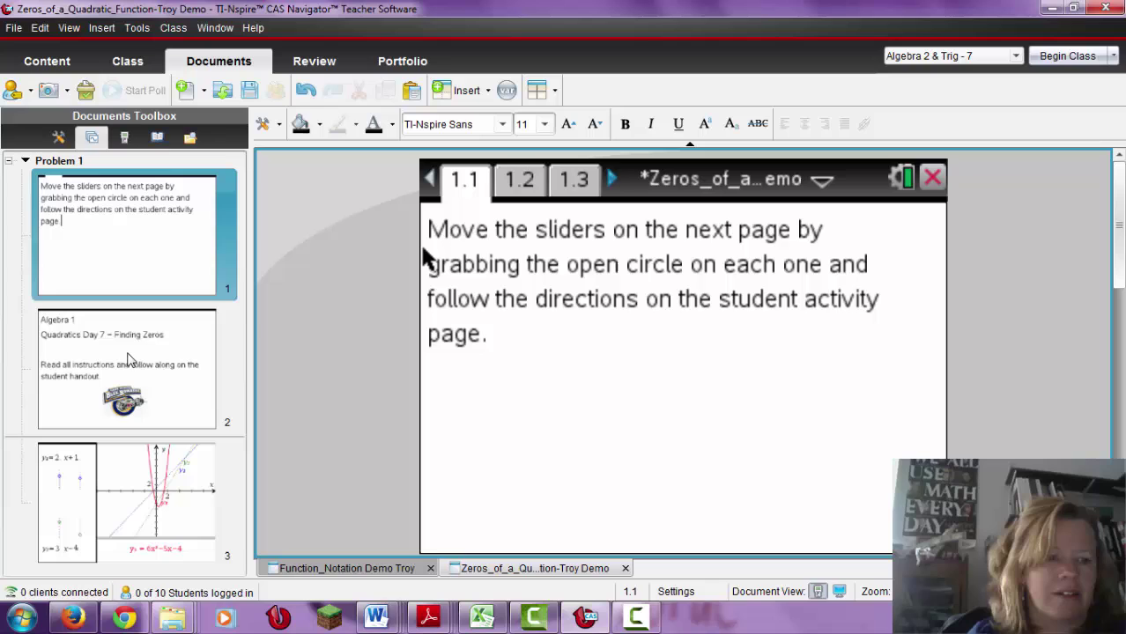
{"action": "left_click_drag", "start_coordinate": [128, 360], "coordinate": [118, 413]}
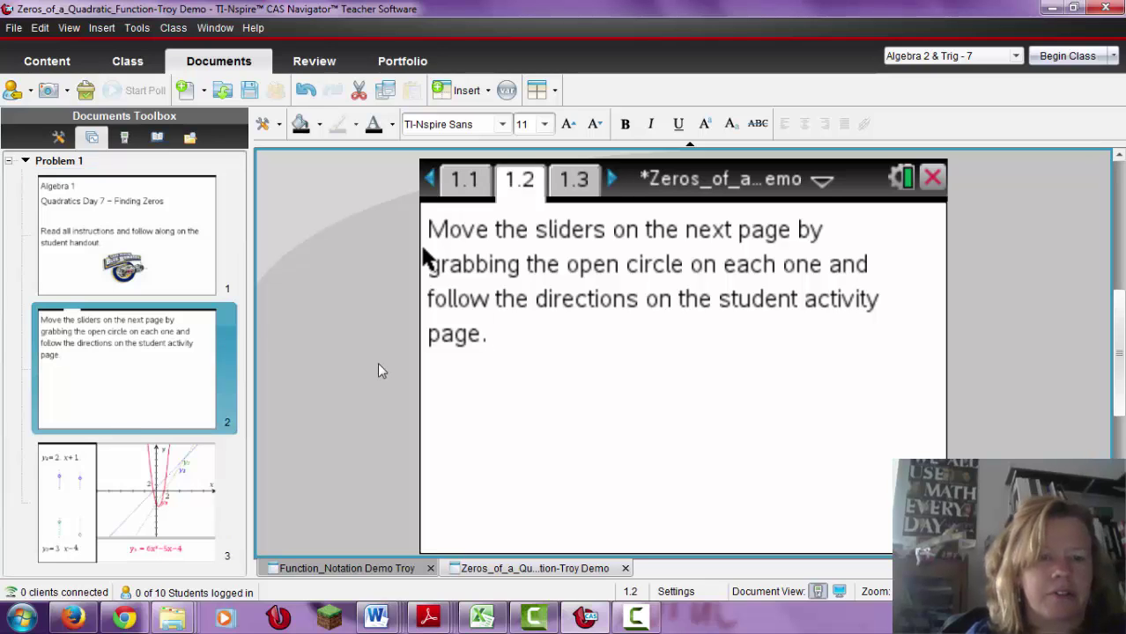
{"action": "left_click", "coordinate": [503, 422]}
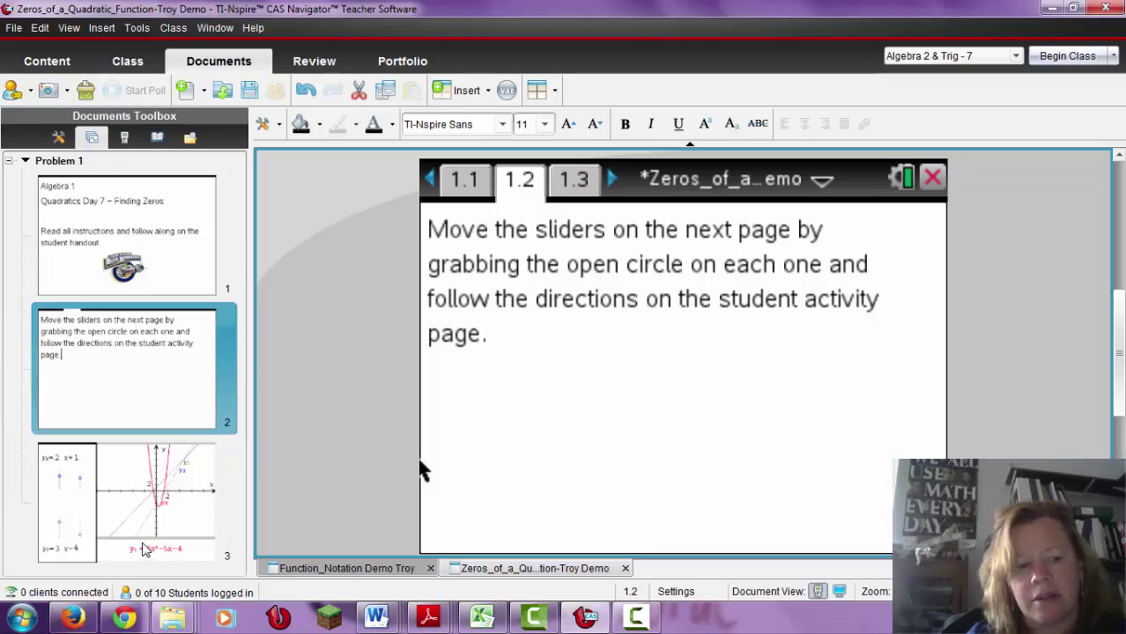
{"action": "left_click", "coordinate": [146, 549]}
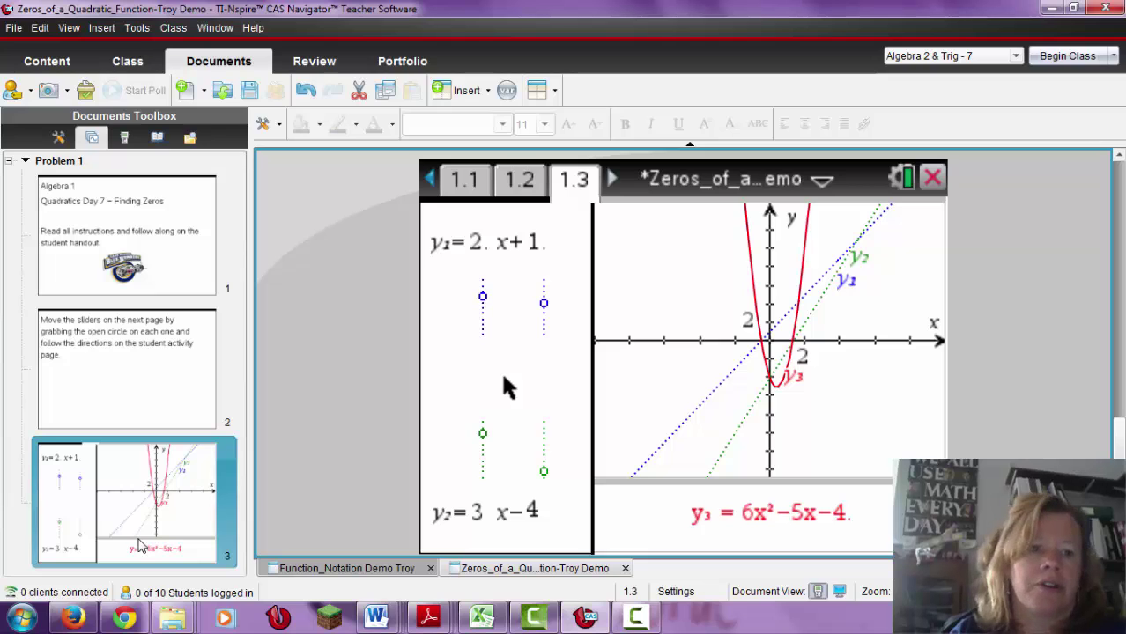
Step: Create blank Document1, select graph page 1.3 in the Zeros activity, then return to Document1
{"action": "left_click", "coordinate": [23, 32]}
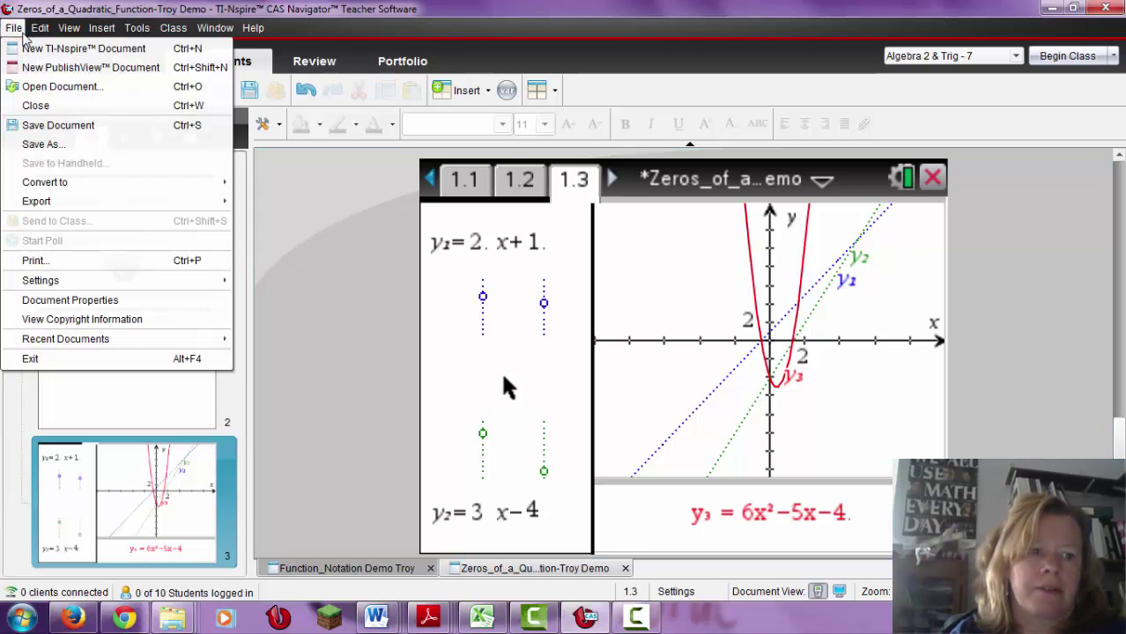
{"action": "left_click", "coordinate": [69, 48]}
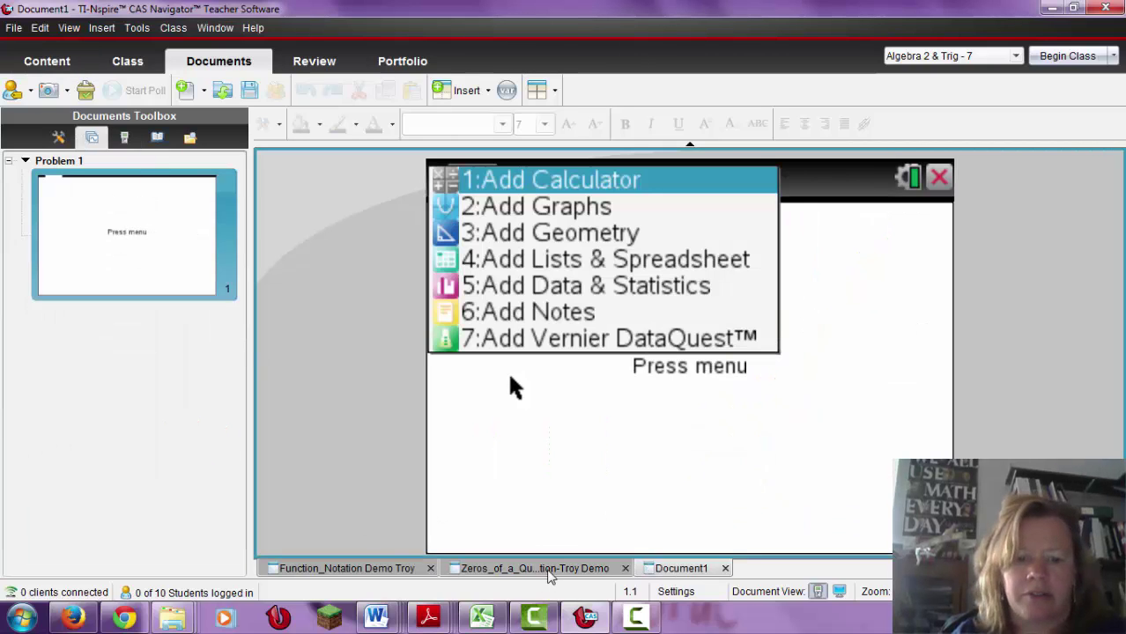
{"action": "left_click", "coordinate": [549, 569]}
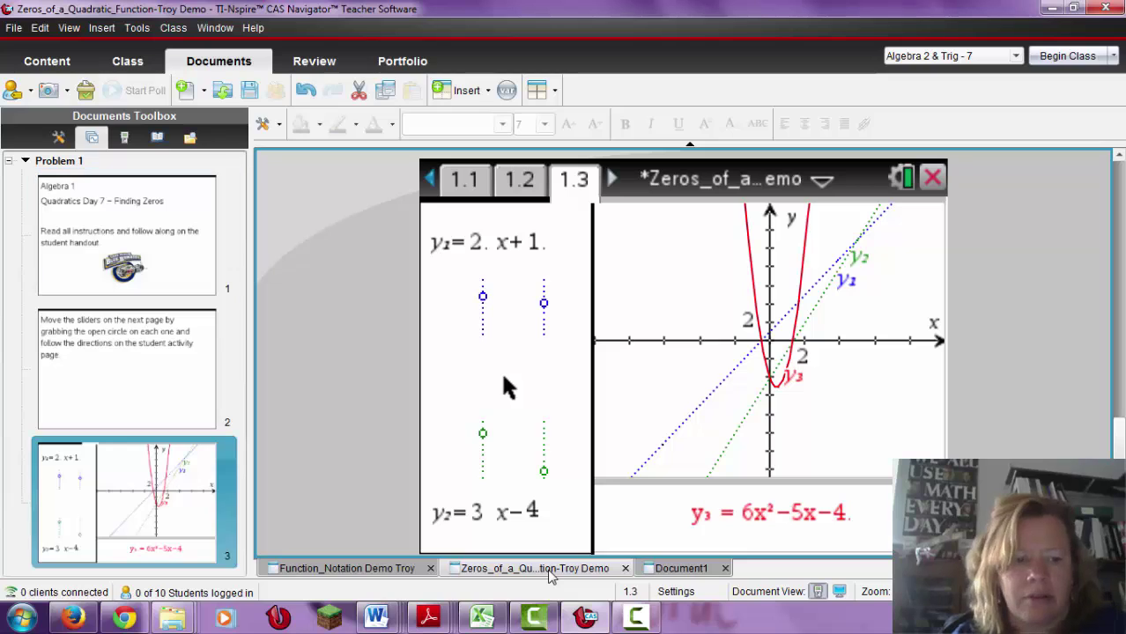
{"action": "left_click", "coordinate": [151, 524]}
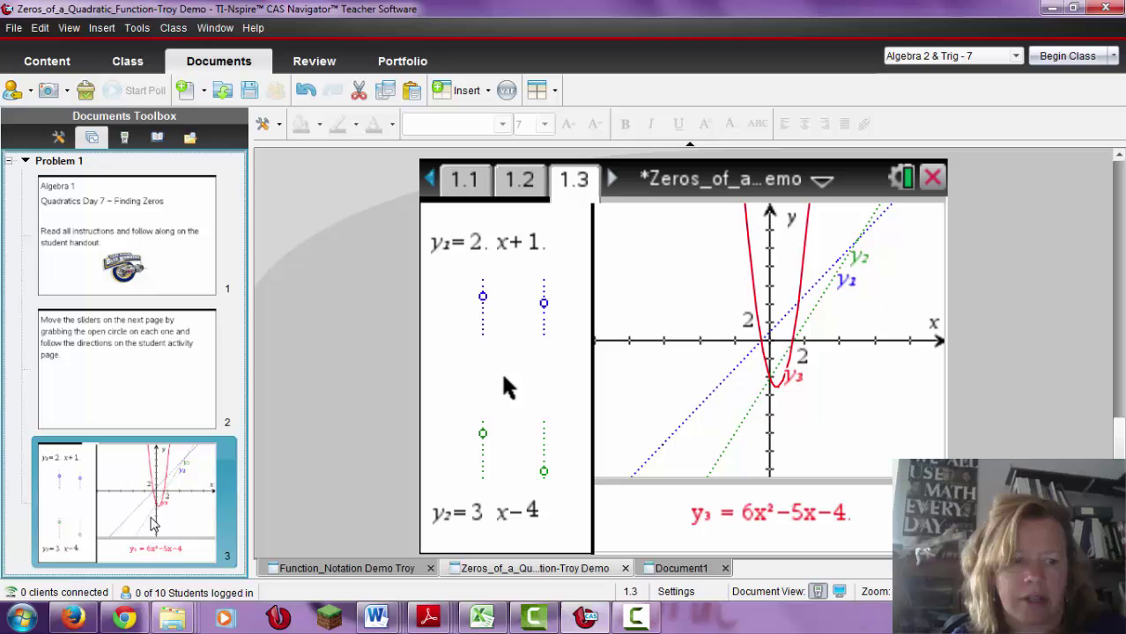
{"action": "left_click", "coordinate": [681, 568]}
Step: Add a Notes page to Document1, paste the copied graph page after it, and drag y1 to 1x+1
{"action": "left_click", "coordinate": [645, 443]}
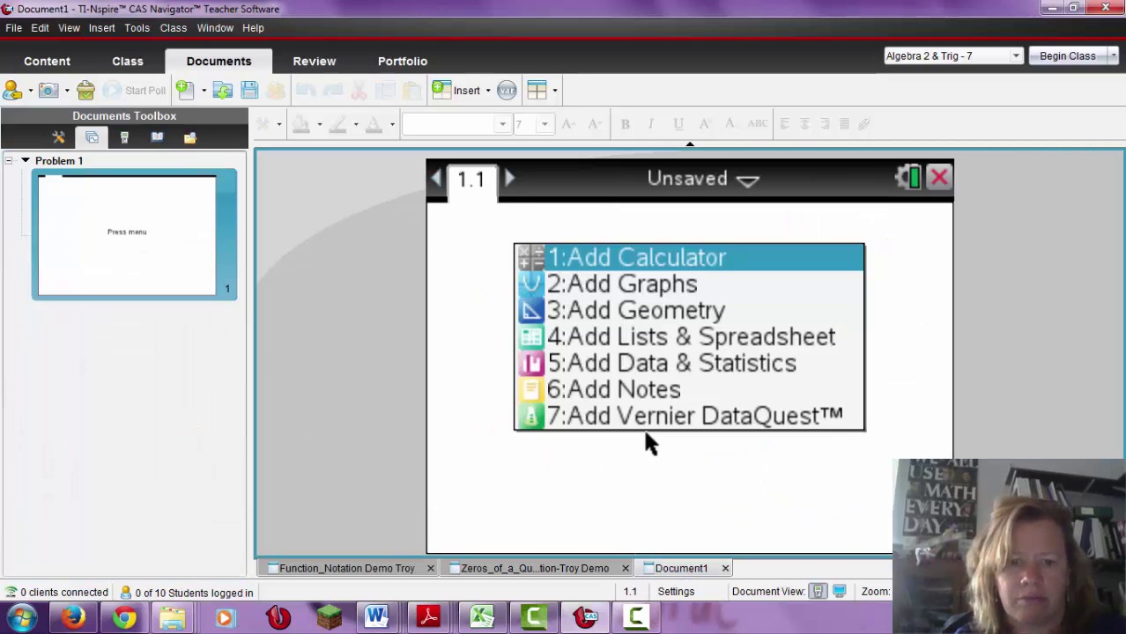
{"action": "left_click", "coordinate": [637, 395]}
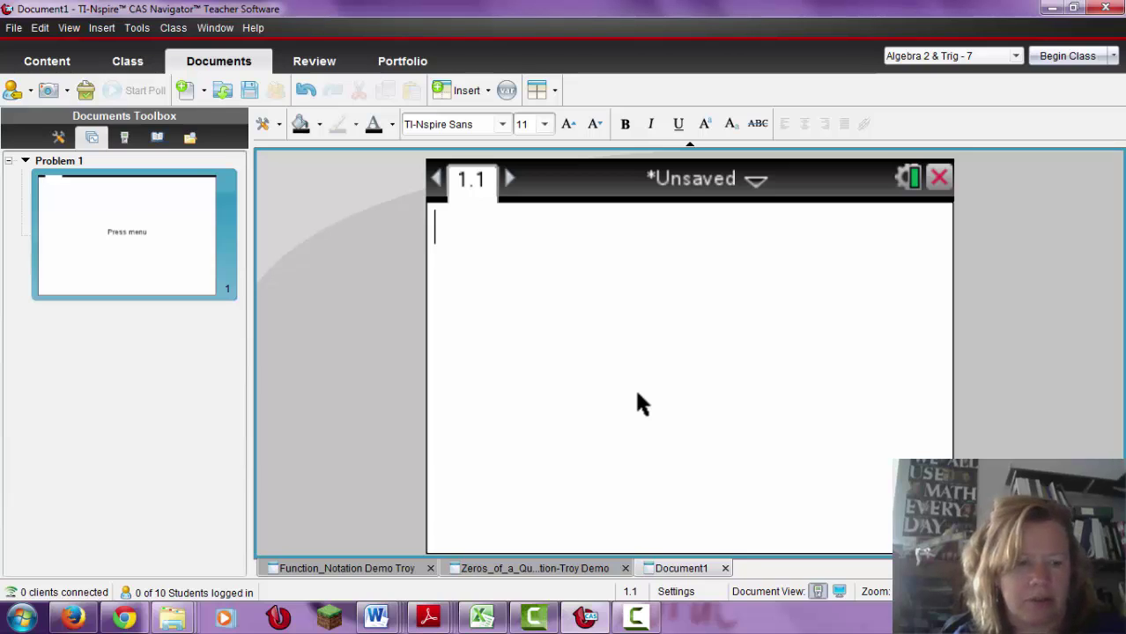
{"action": "left_click", "coordinate": [194, 268]}
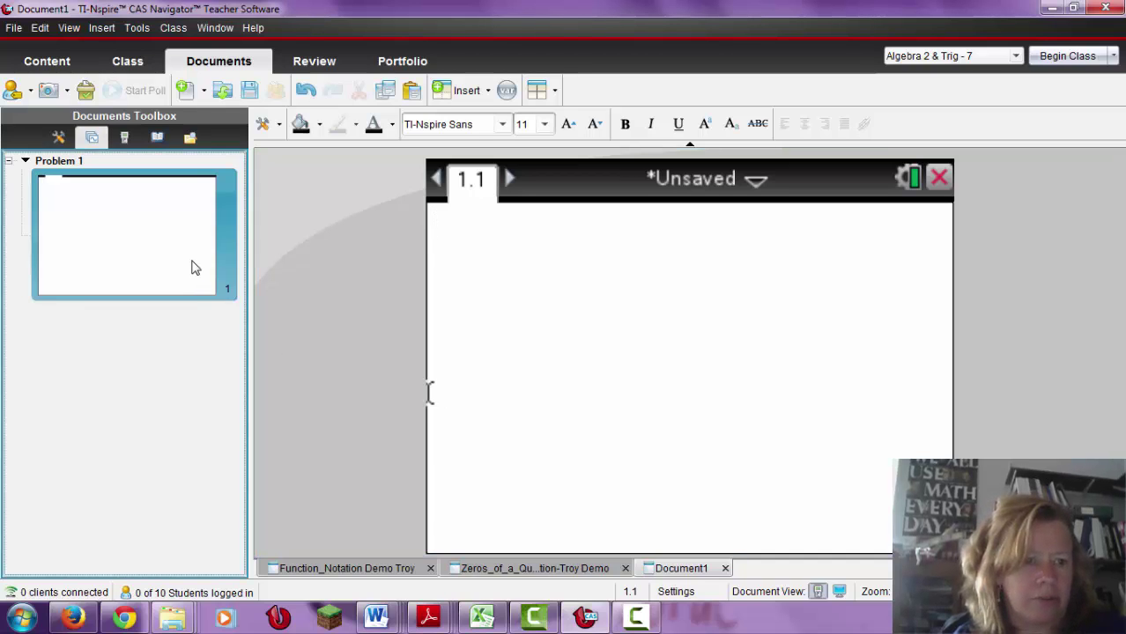
{"action": "key", "text": "ctrl+v"}
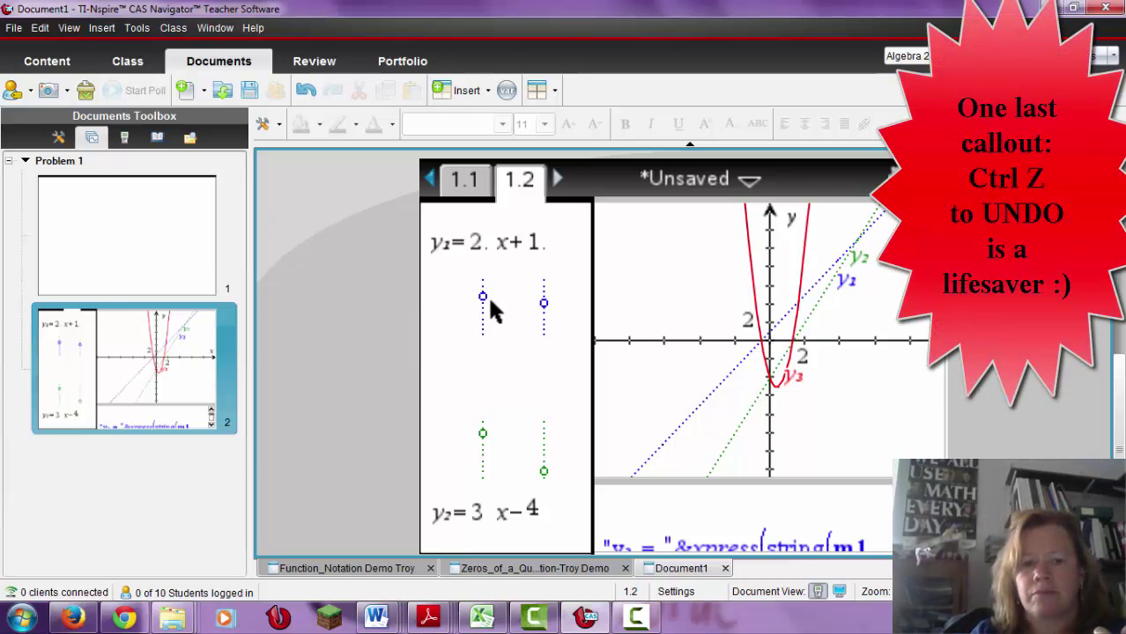
{"action": "left_click_drag", "start_coordinate": [486, 297], "coordinate": [486, 300]}
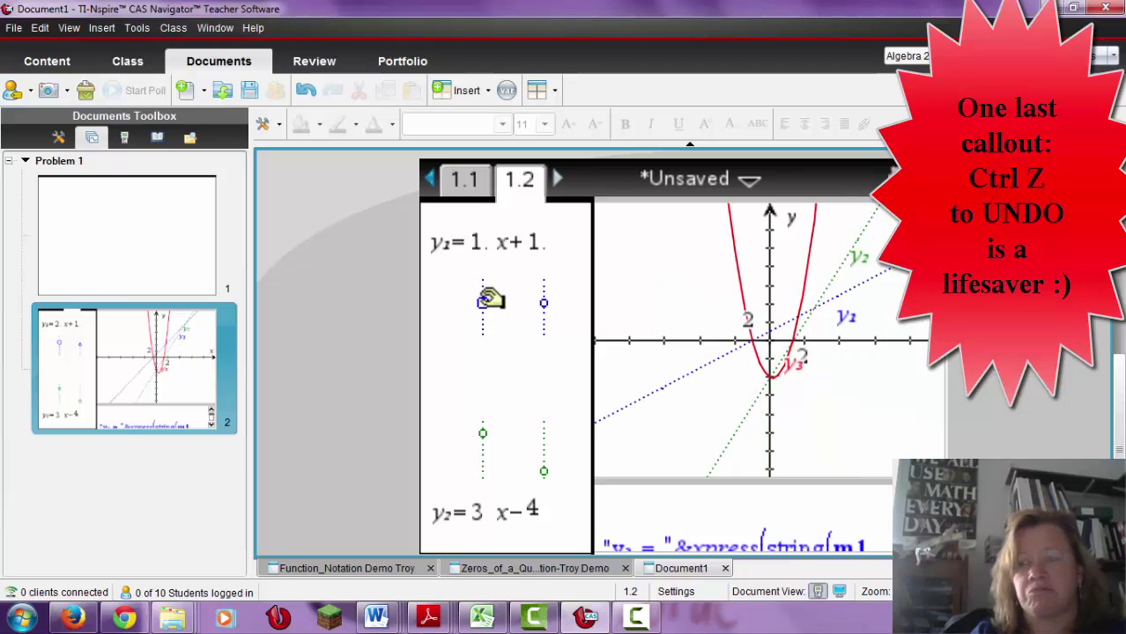